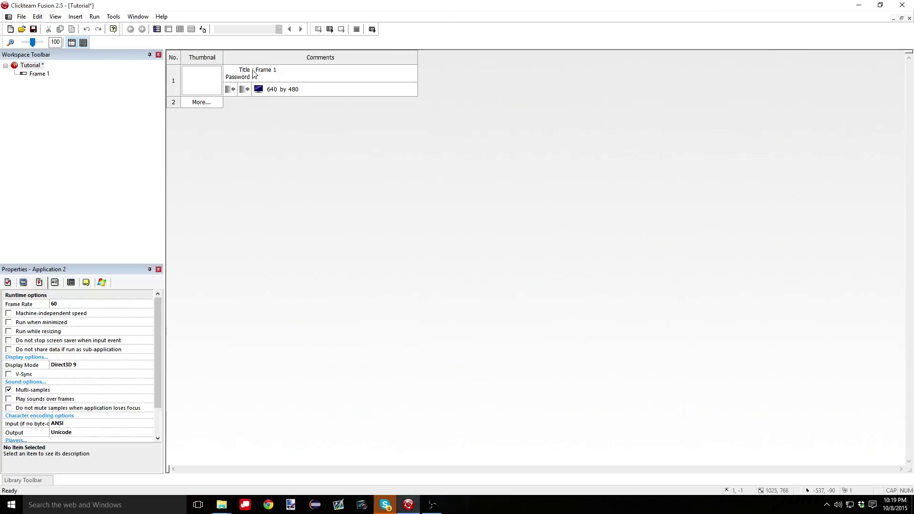
Open Frame 1 in the frame editor, test-run it and close the run window
click(253, 71)
double_click(201, 88)
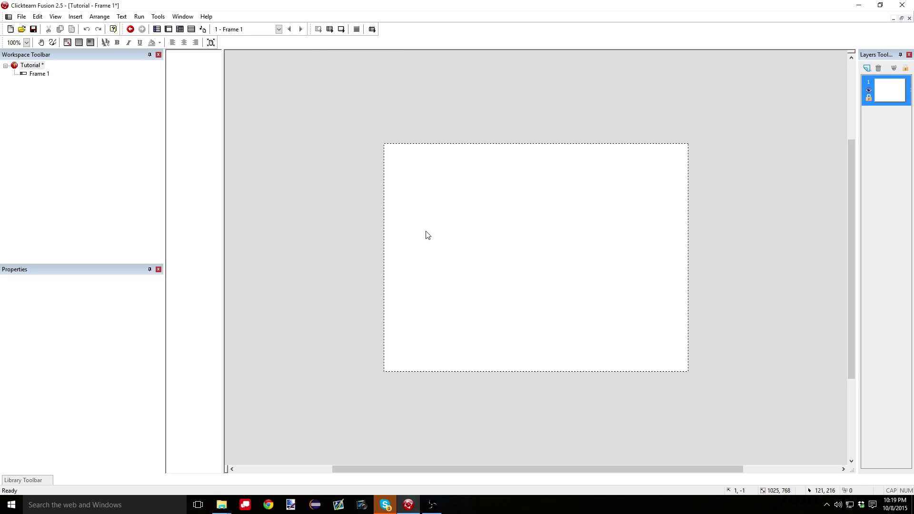
click(341, 30)
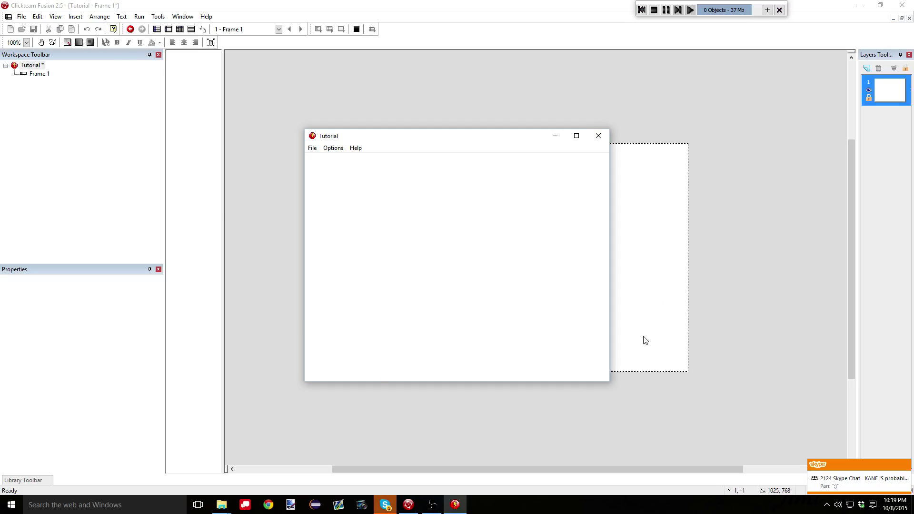
click(595, 139)
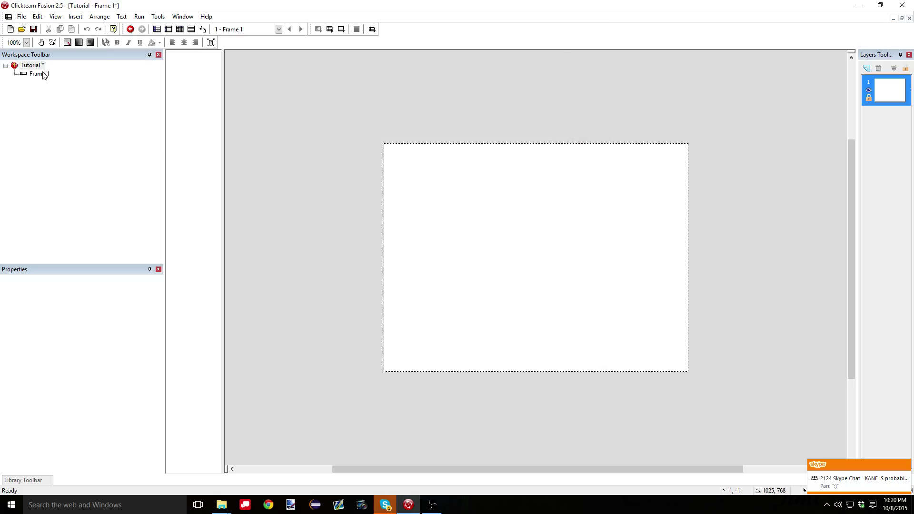
Set the Tutorial application's window size to 1025 x 768 without resizing the frames that match it
double_click(23, 67)
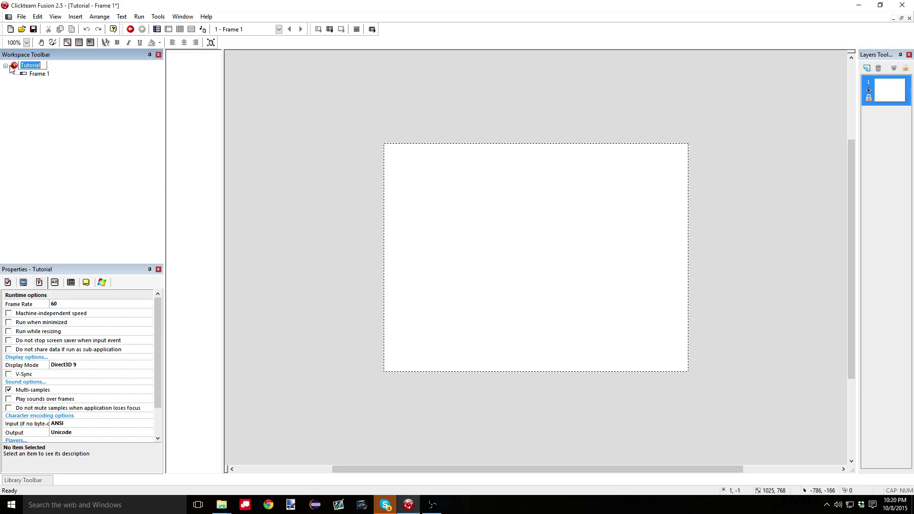
click(23, 283)
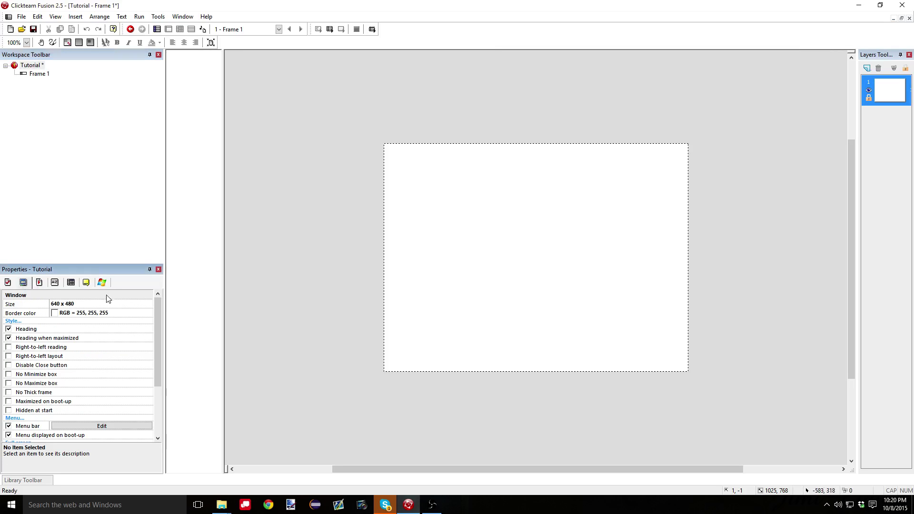
click(20, 67)
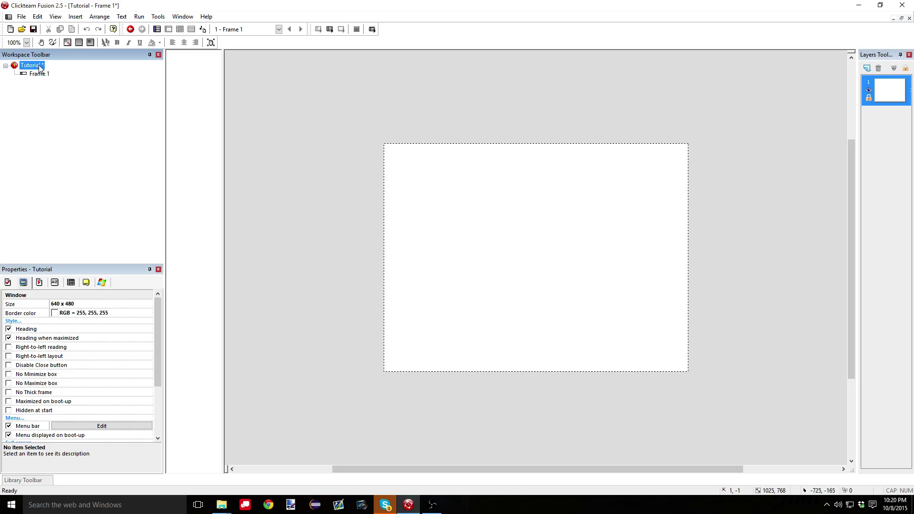
click(59, 304)
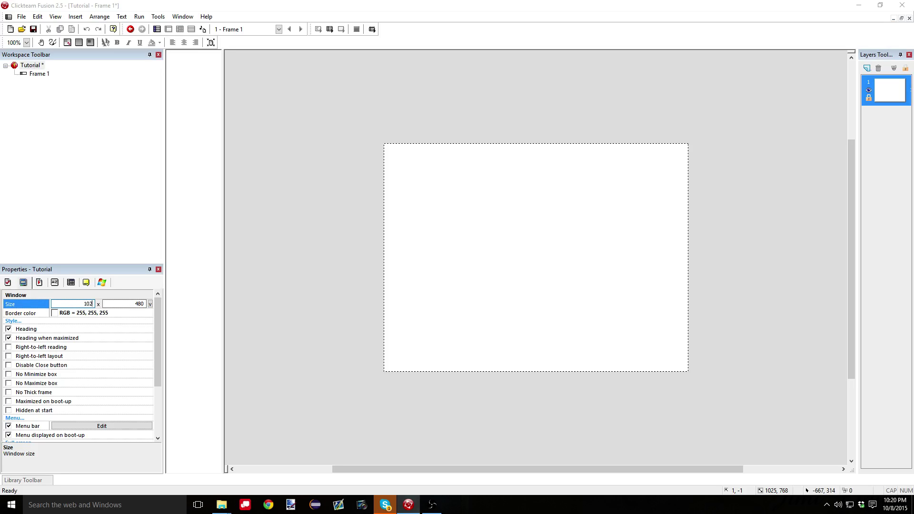
text(5)
text(768)
key(Return)
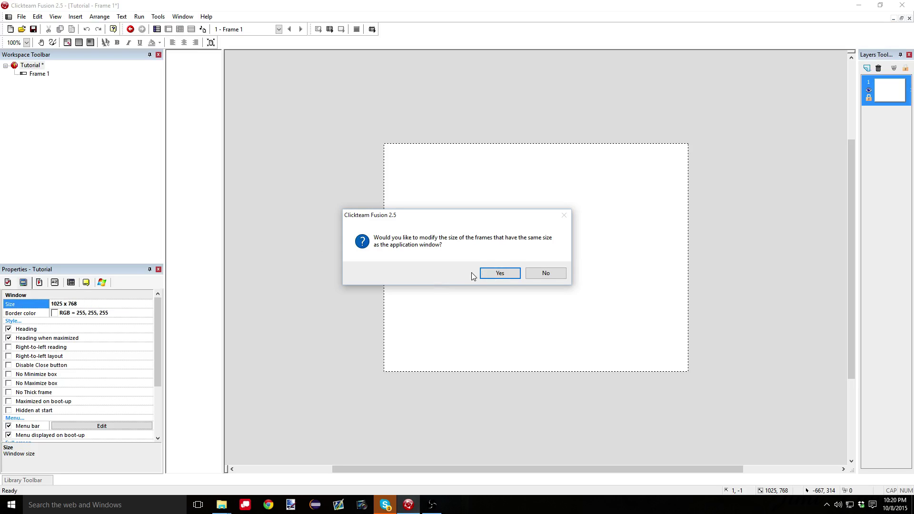
click(539, 273)
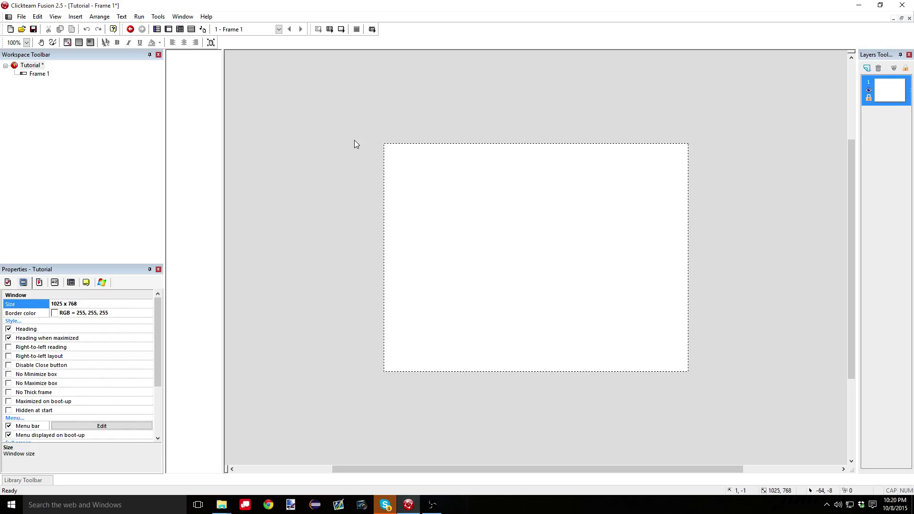
Set Frame 1's size to 1600 x 768 and inspect its extent and the window boundary line
click(40, 74)
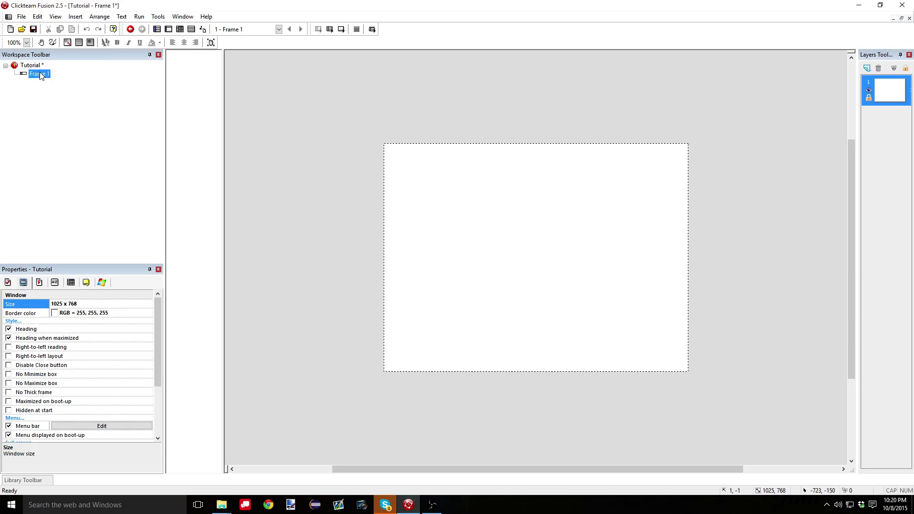
click(57, 303)
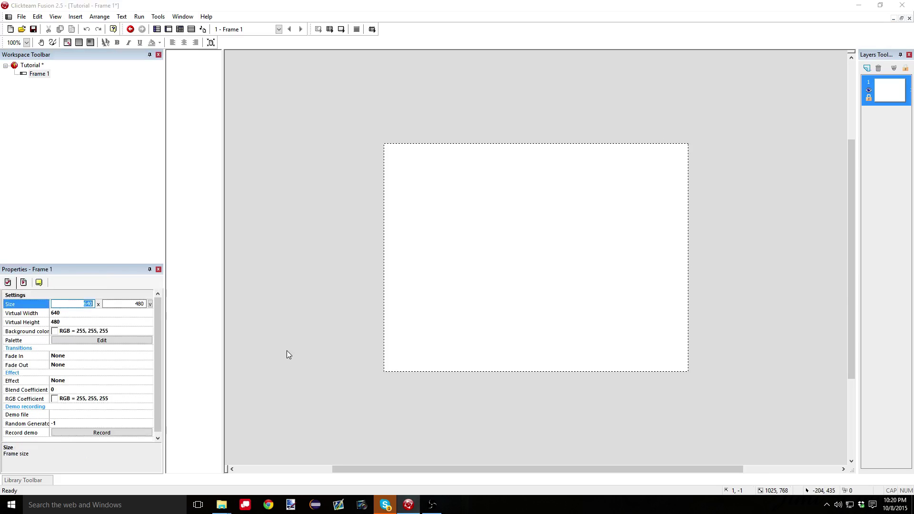
text(768)
key(Return)
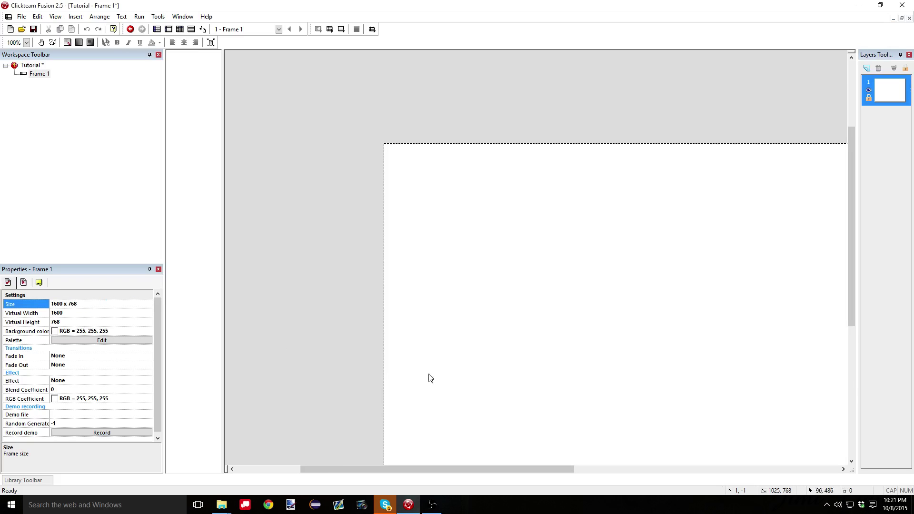
scroll(424, 400, down, 5)
drag(375, 470, 505, 460)
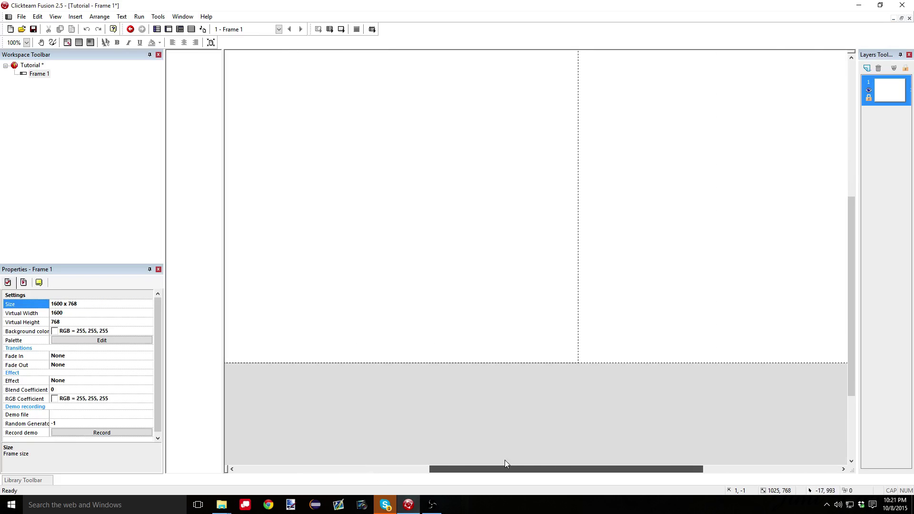
scroll(533, 415, up, 3)
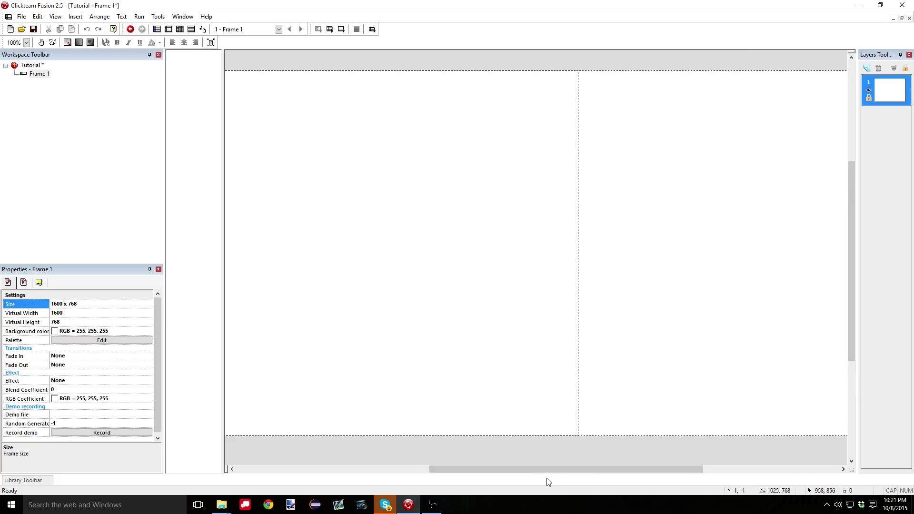
drag(542, 469, 441, 458)
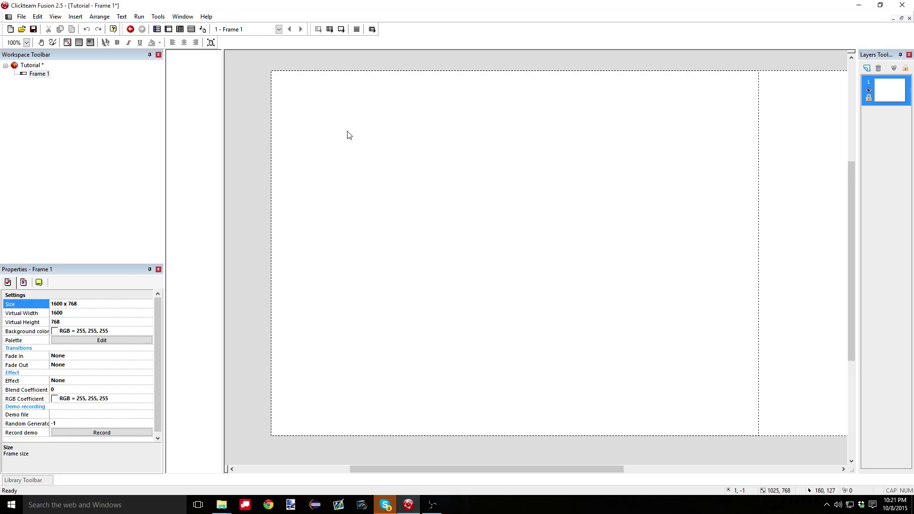
Insert an Active object near the frame's upper-left corner and delete it again
right_click(377, 170)
click(455, 187)
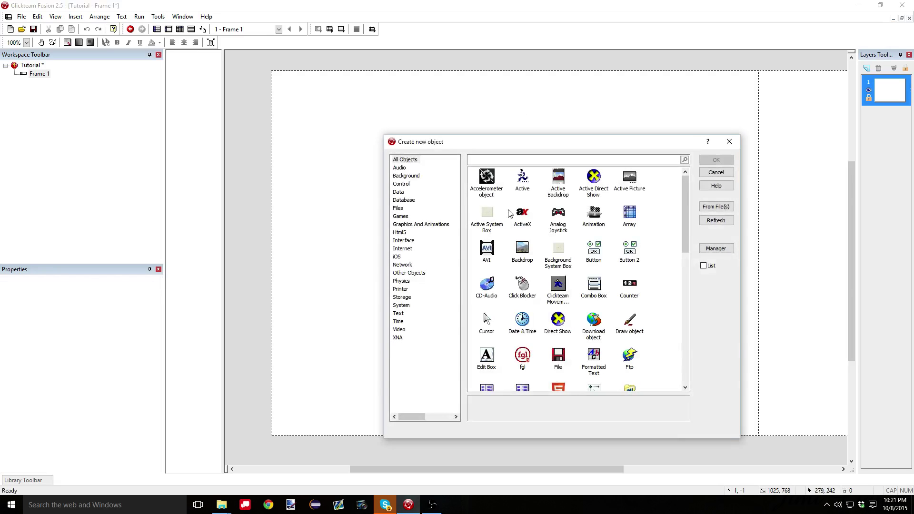
click(523, 177)
click(715, 160)
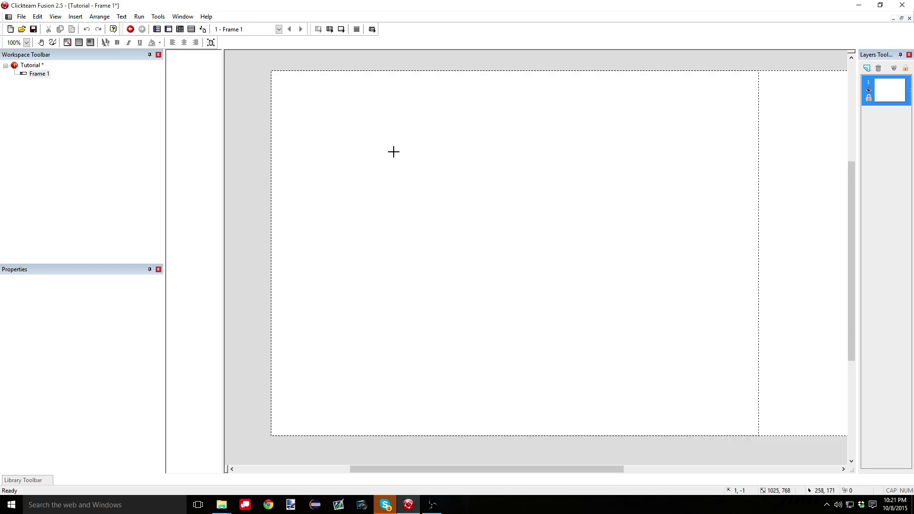
click(290, 90)
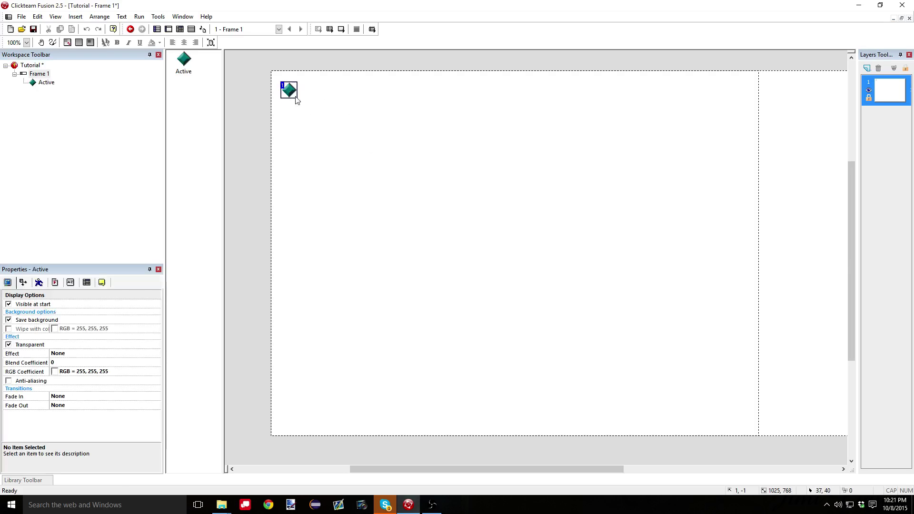
click(289, 95)
key(Delete)
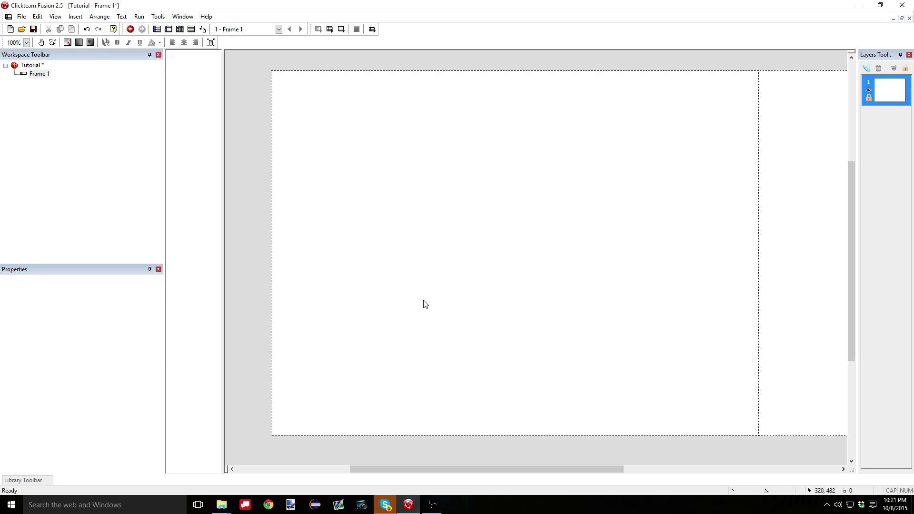
Insert a new Active object and place it near the frame's upper-left corner, at about X 43, Y 92
right_click(388, 152)
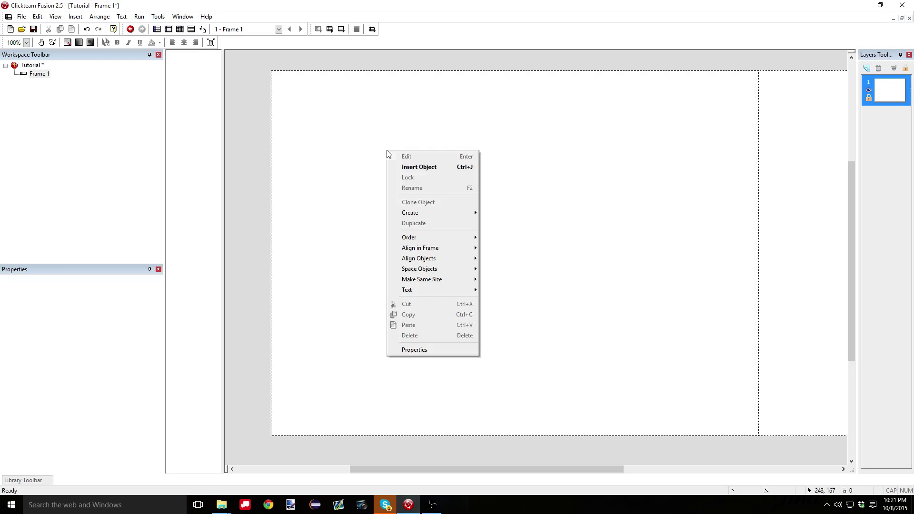
click(409, 168)
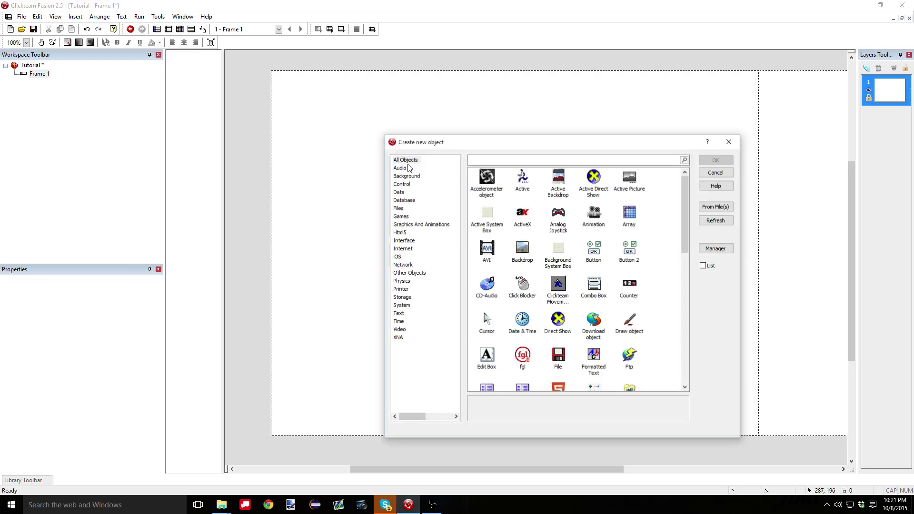
click(522, 178)
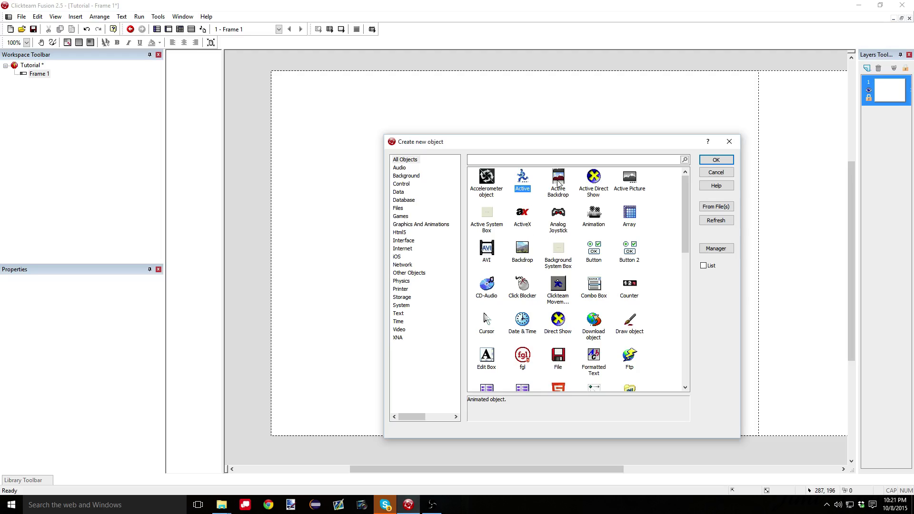
click(405, 175)
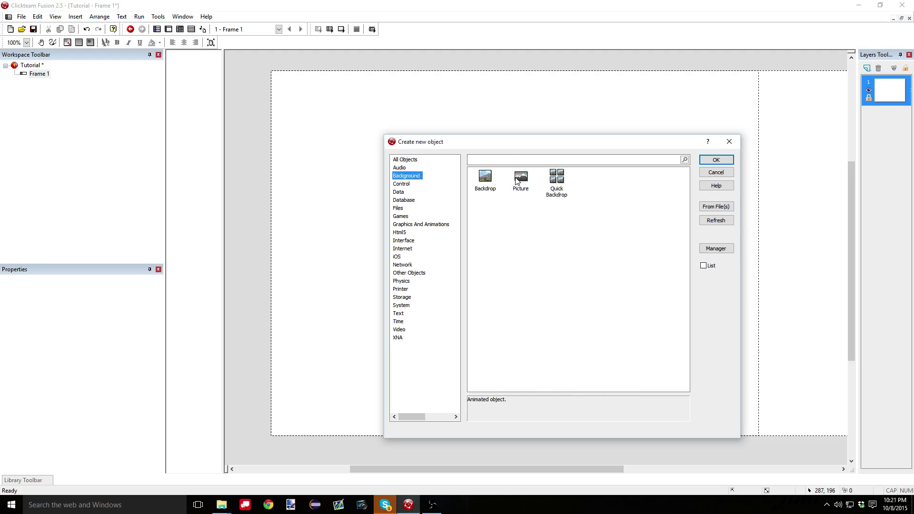
click(404, 161)
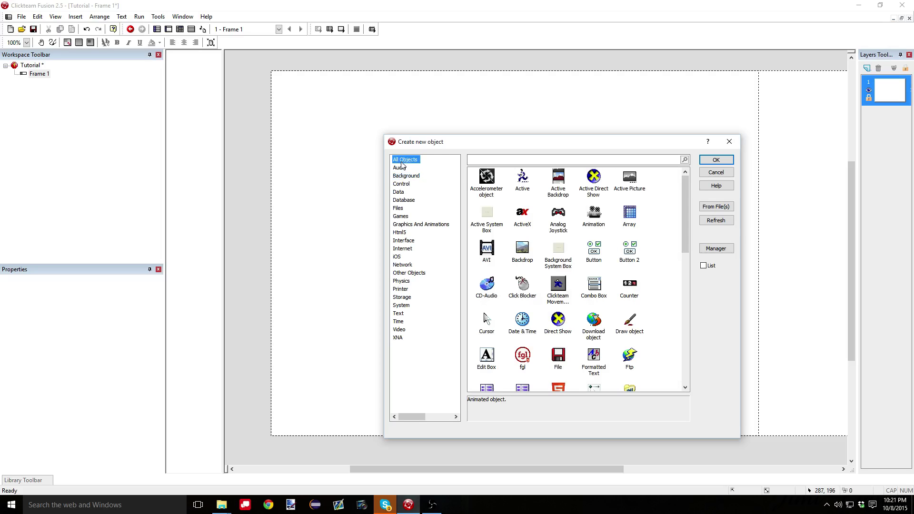
click(527, 179)
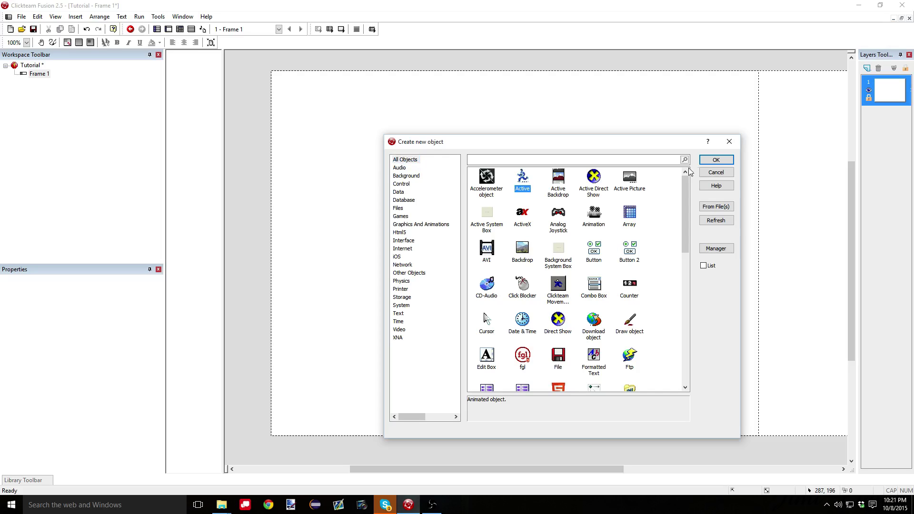
click(718, 161)
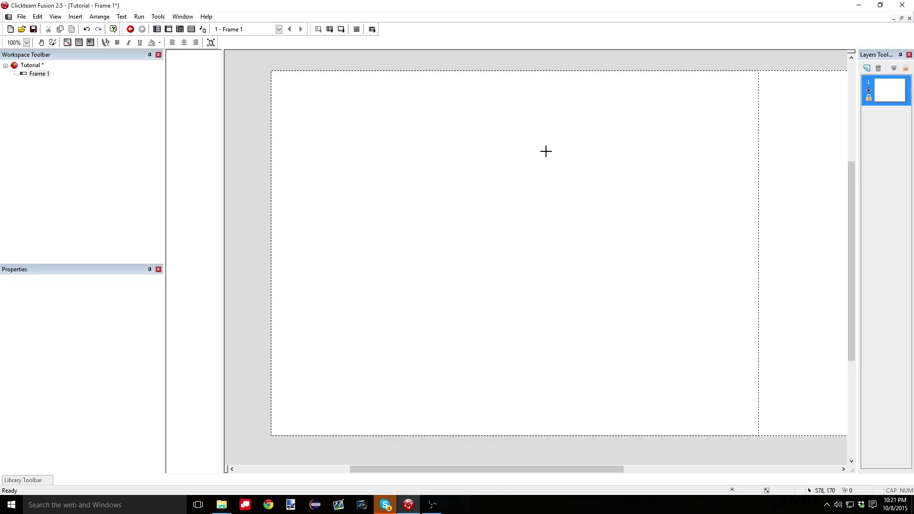
click(285, 74)
drag(286, 74, 293, 115)
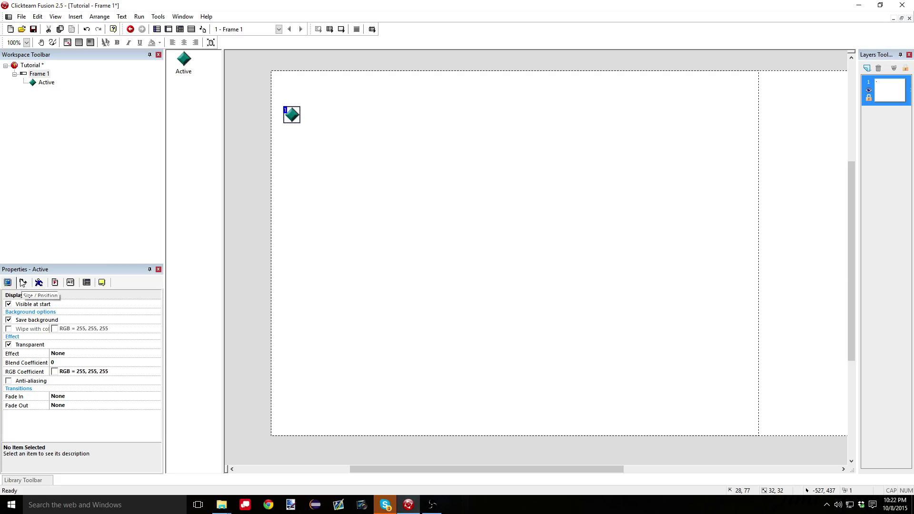
Set the Active object's position to X 0 and Y 0
click(23, 282)
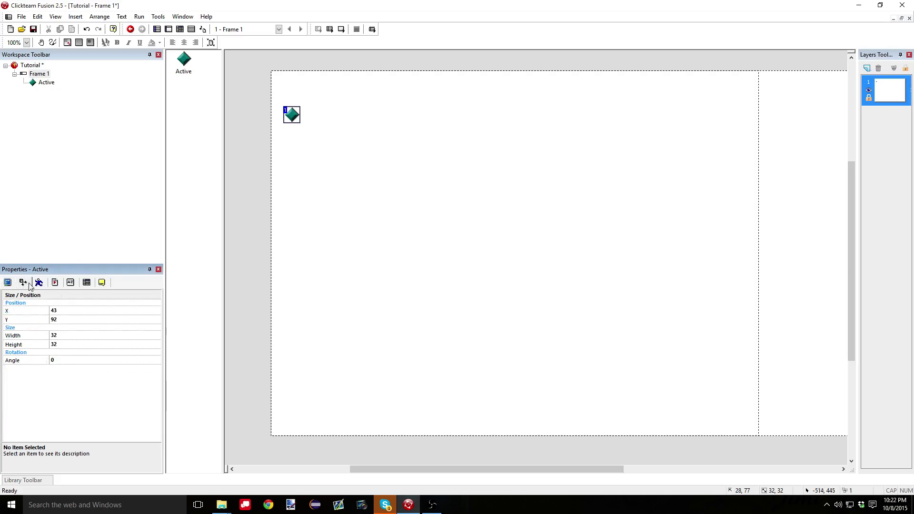
click(67, 310)
text(0)
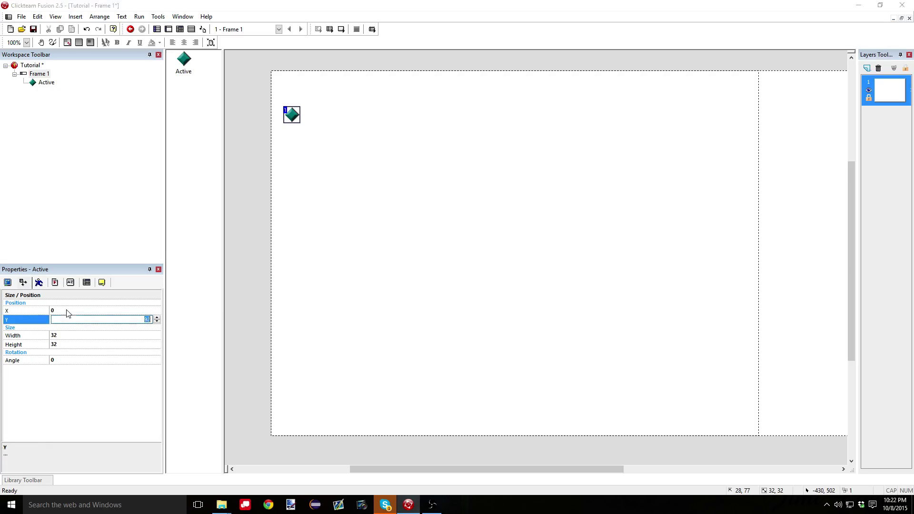
key(Tab)
text(0)
key(Return)
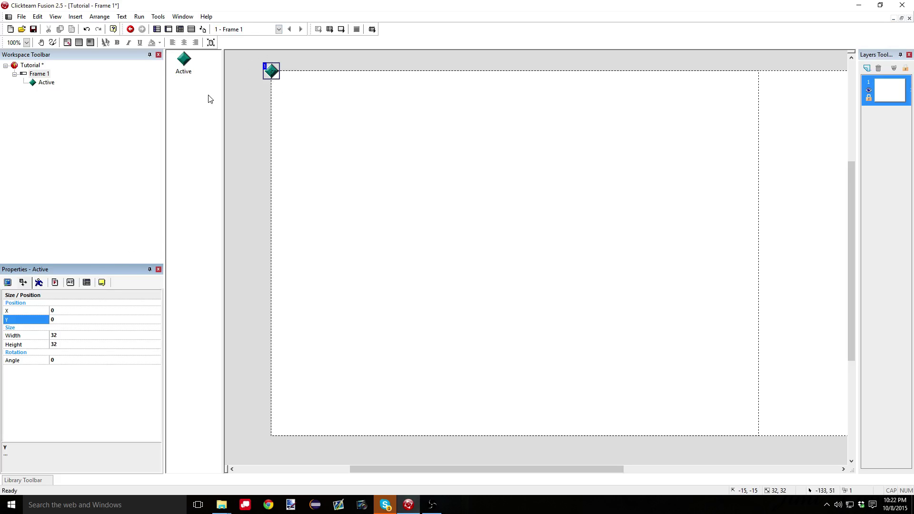
Set the Active object's width to 1600 and its height to 768
click(60, 336)
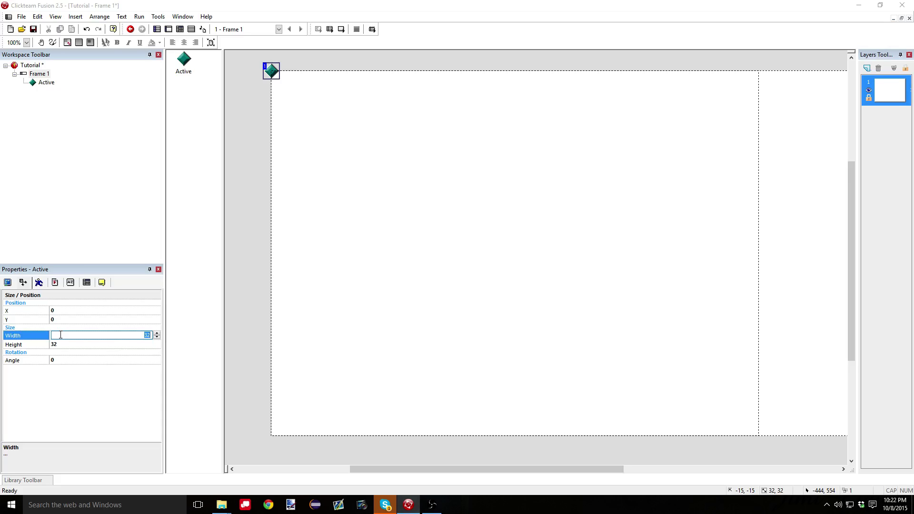
key(Tab)
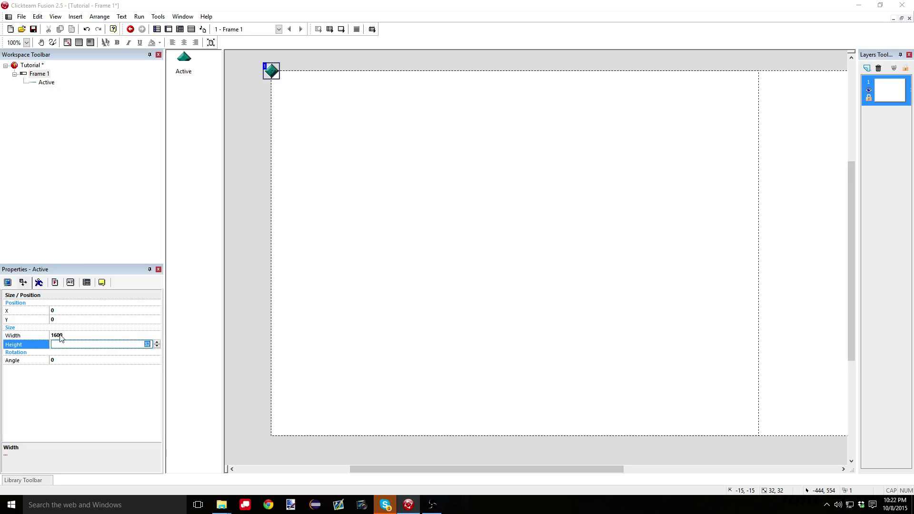
text(768)
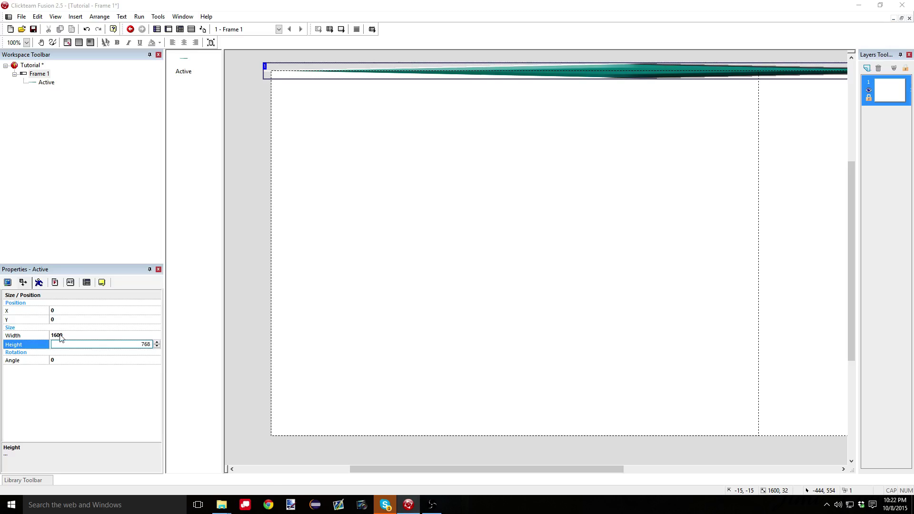
key(Return)
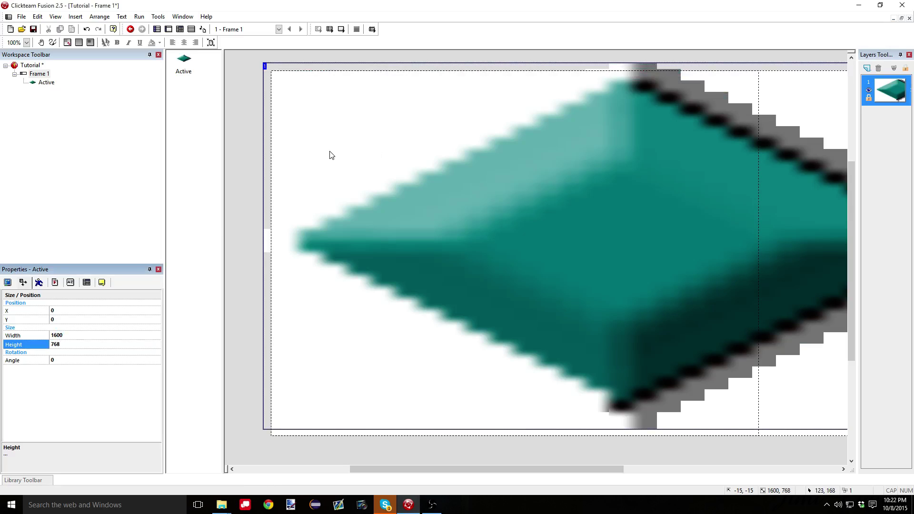
drag(332, 159, 340, 167)
click(427, 224)
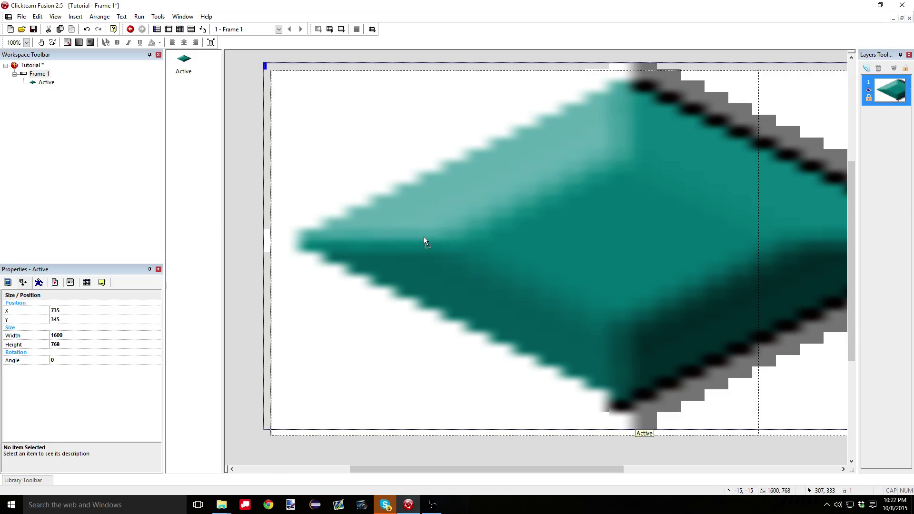
Align the Active object with the frame's edges, at about X 752, Y 360
drag(424, 236, 421, 233)
key(Right)
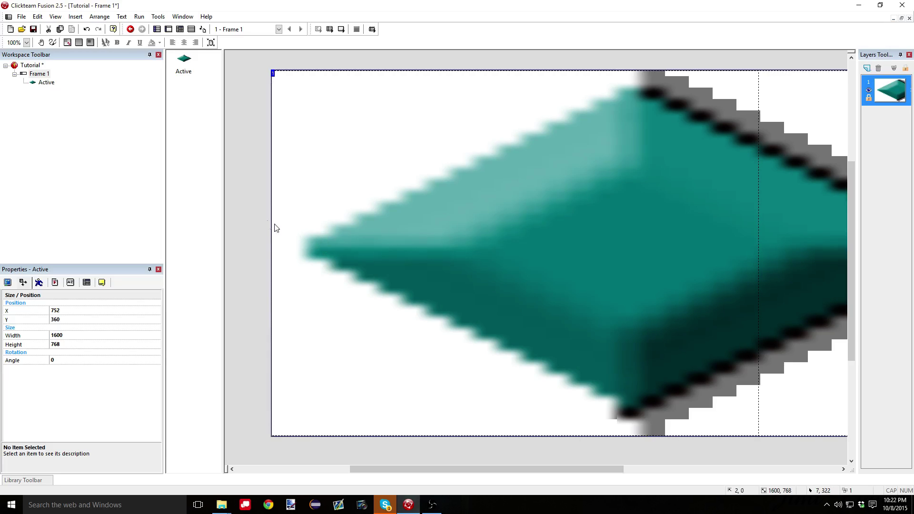
click(245, 210)
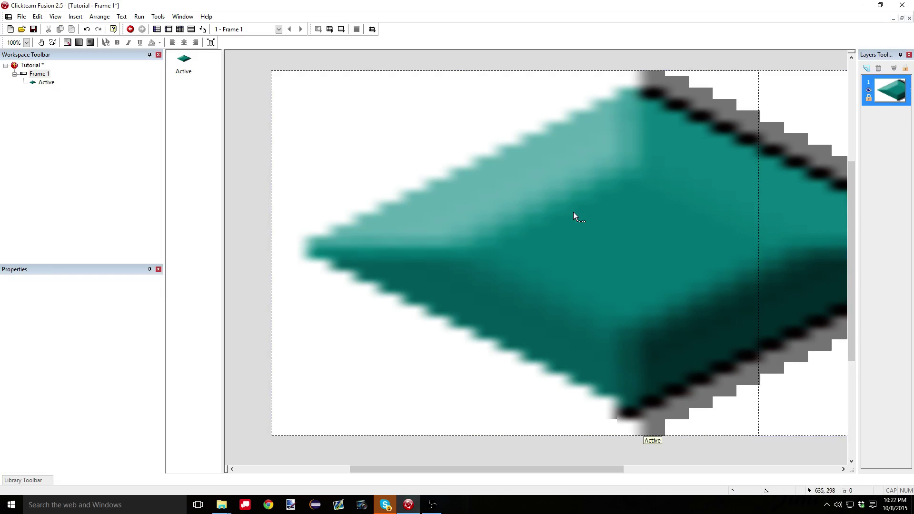
Clear the Active object's image in the image editor and fill the whole canvas with grey A0A0A4
drag(502, 469, 548, 339)
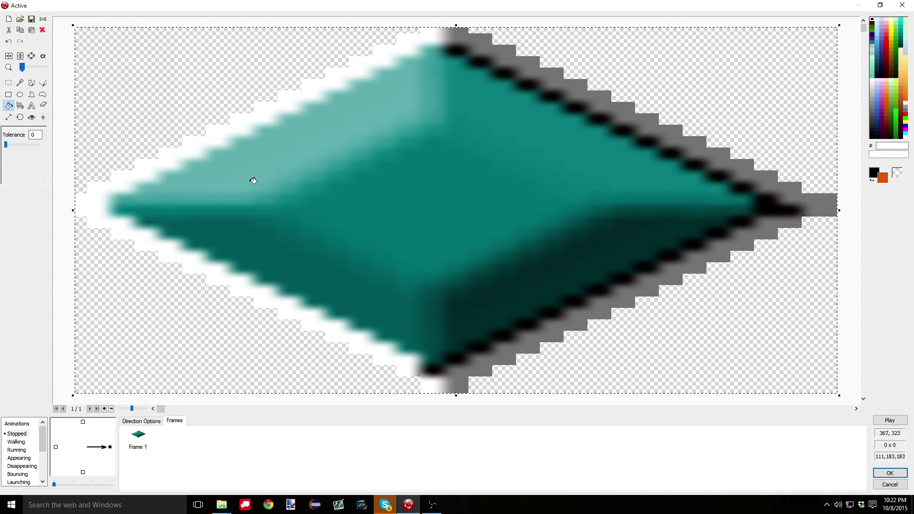
key(Delete)
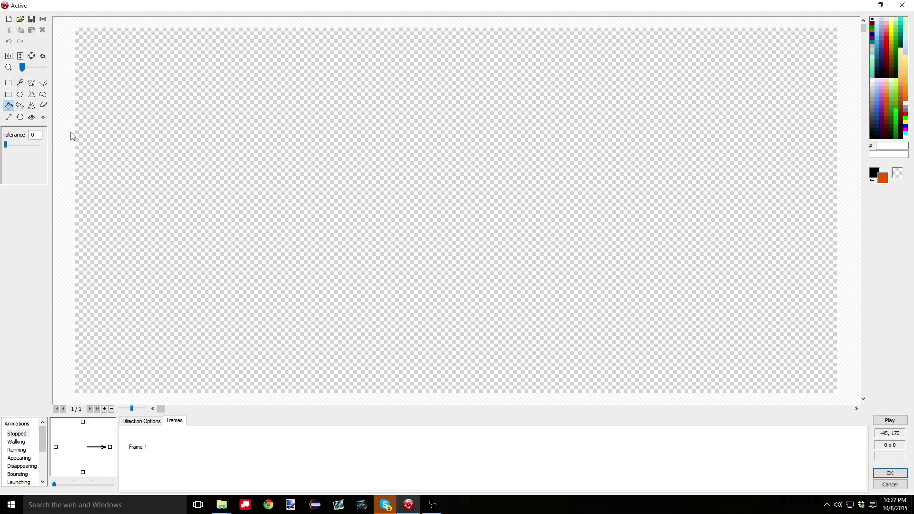
click(353, 210)
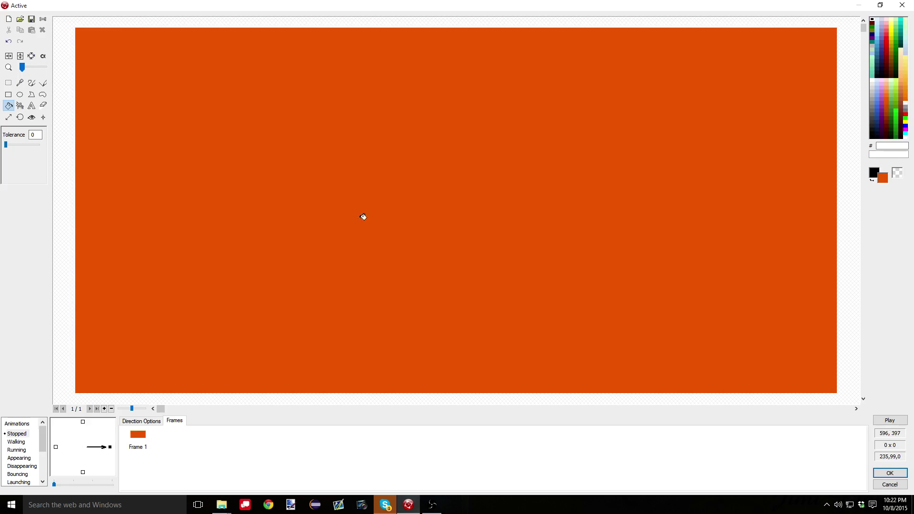
click(905, 109)
click(563, 198)
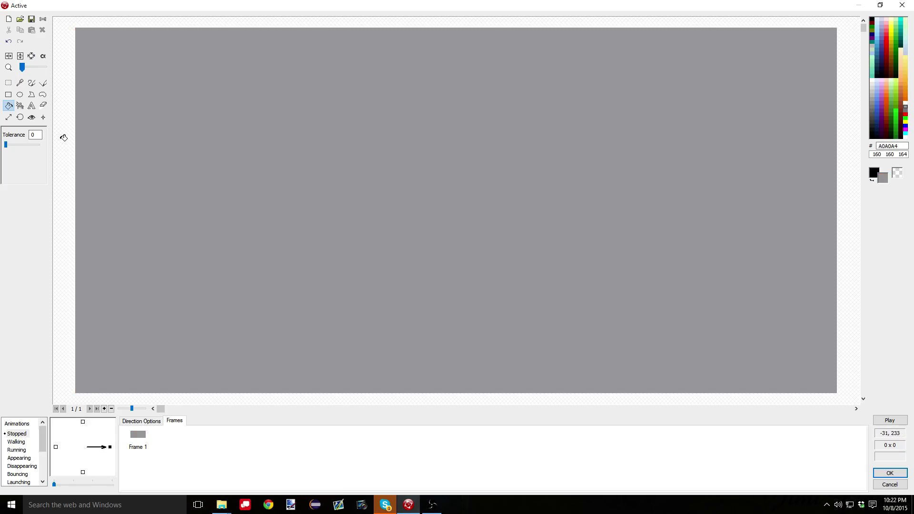
Sketch freehand outlines of a left-hand opening, a central table and a right-hand opening with the size 1 pencil in orange FB6700
click(31, 83)
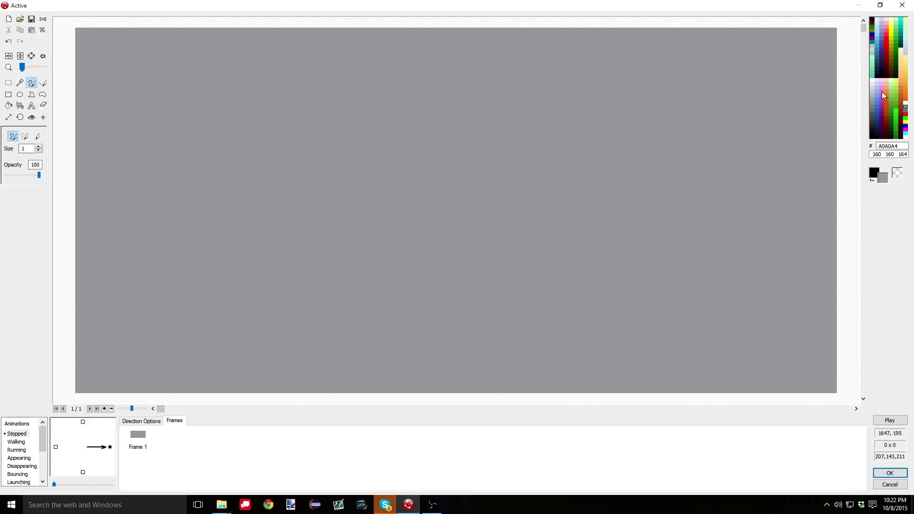
click(886, 103)
mouse_move(76, 117)
mouse_down()
mouse_move(284, 112)
mouse_move(233, 334)
mouse_up()
drag(222, 377, 222, 395)
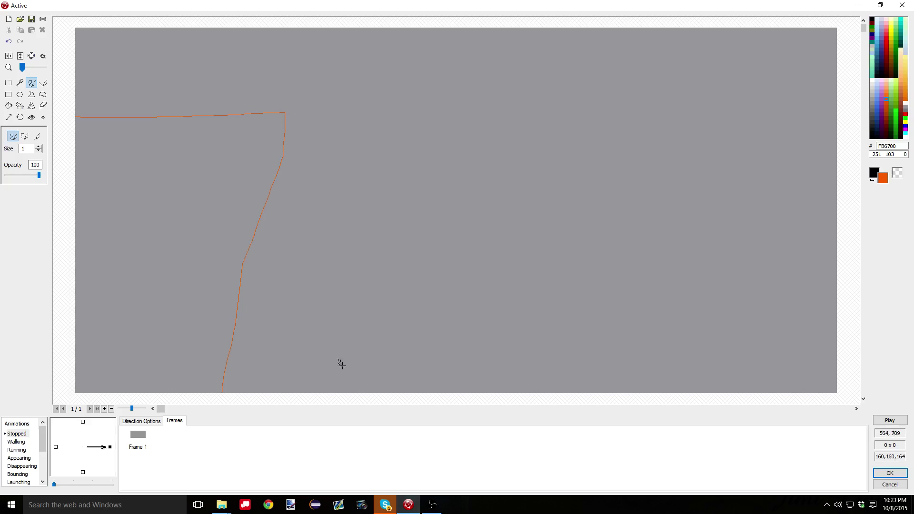
mouse_move(325, 364)
mouse_down()
mouse_move(321, 344)
mouse_move(461, 328)
mouse_move(590, 329)
mouse_up()
drag(557, 328, 549, 391)
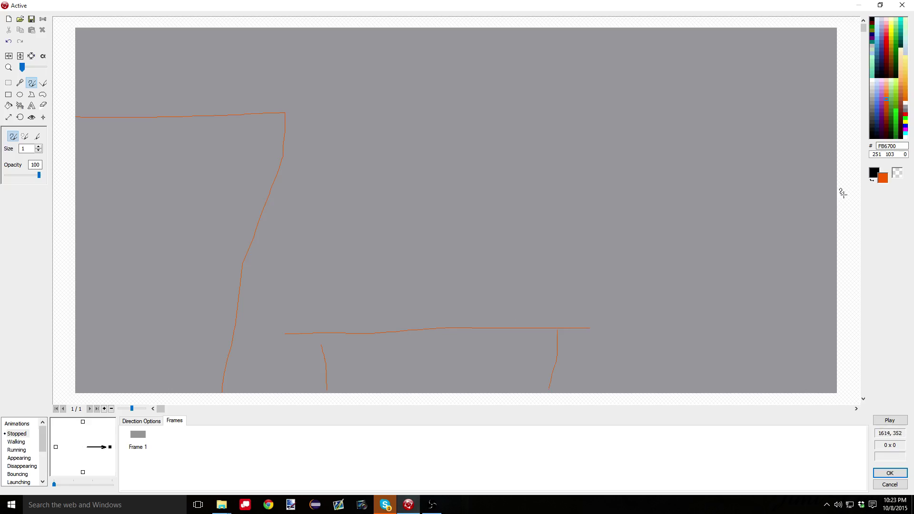
mouse_move(838, 193)
mouse_down()
mouse_move(749, 183)
mouse_move(694, 391)
mouse_up()
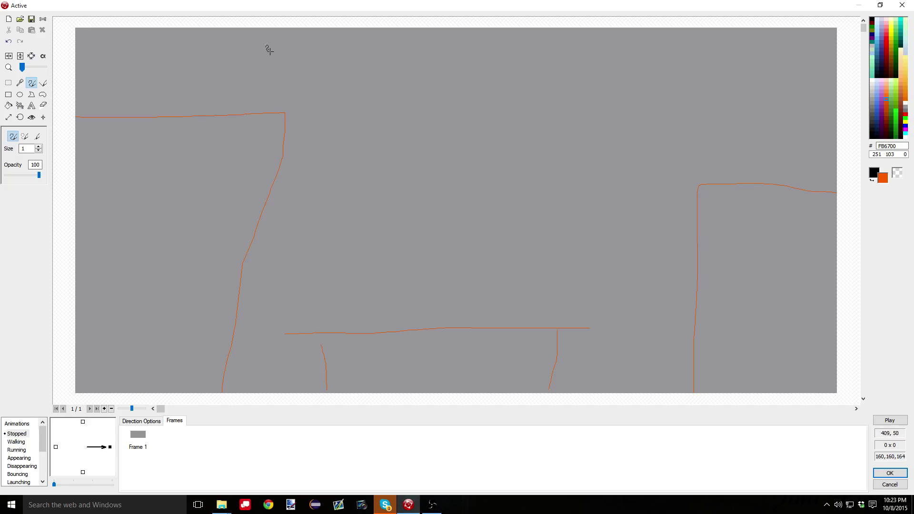
Handwrite "Pizza" across the upper wall, "Adults" above the left opening and "Kid" above the right opening
mouse_move(280, 53)
mouse_down()
mouse_move(278, 79)
mouse_move(316, 50)
mouse_move(295, 60)
mouse_up()
drag(324, 84, 352, 104)
mouse_move(348, 89)
mouse_down()
mouse_move(372, 82)
mouse_move(370, 104)
mouse_move(390, 105)
mouse_up()
drag(380, 99, 408, 97)
mouse_move(99, 107)
mouse_down()
mouse_move(109, 97)
mouse_move(176, 107)
mouse_up()
mouse_move(745, 153)
mouse_down()
mouse_move(759, 161)
mouse_move(748, 169)
mouse_move(753, 181)
mouse_move(793, 183)
mouse_up()
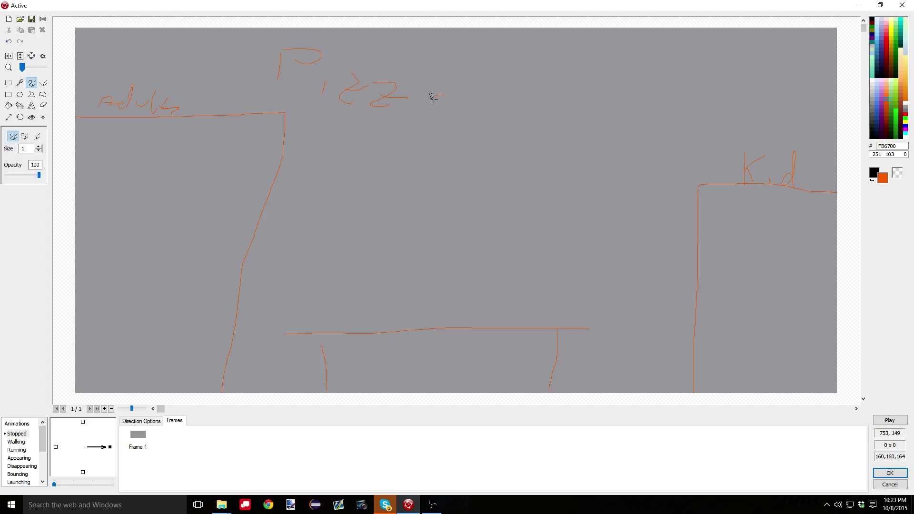
drag(433, 98, 461, 138)
Draw a desk fan standing on the right end of the table and accept the edited image
mouse_move(535, 269)
mouse_down()
mouse_move(521, 271)
mouse_move(548, 270)
mouse_up()
mouse_move(531, 305)
mouse_down()
mouse_move(520, 321)
mouse_move(545, 291)
mouse_move(536, 274)
mouse_move(549, 274)
mouse_move(540, 288)
mouse_move(523, 273)
mouse_move(542, 290)
mouse_up()
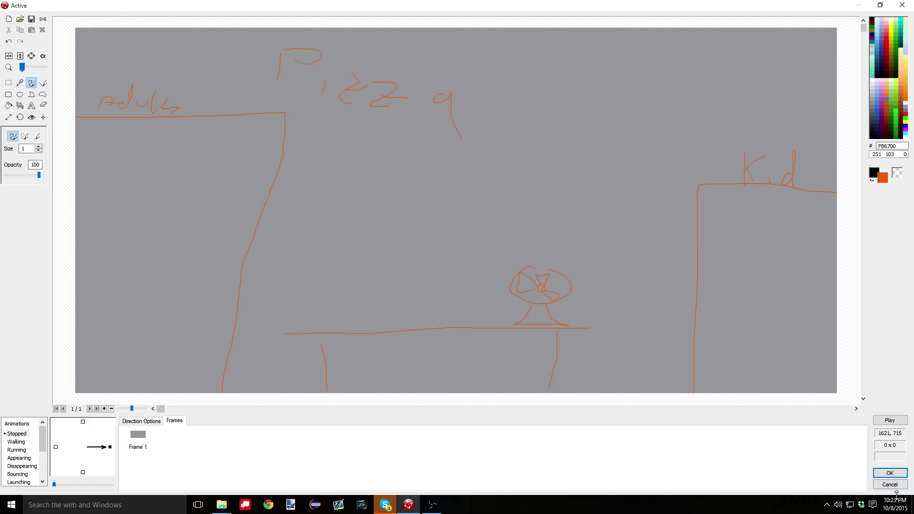
click(890, 473)
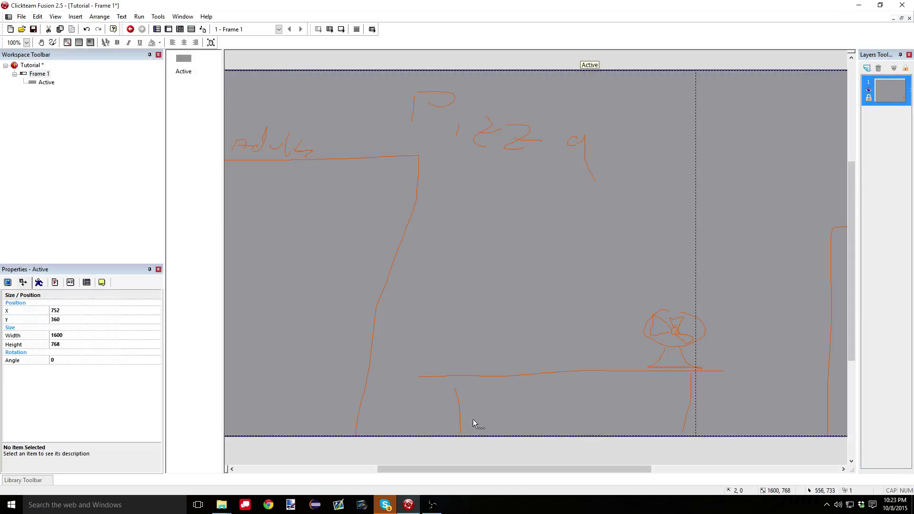
Rename the frame-sized Active object as Background
mouse_move(461, 469)
mouse_down()
mouse_move(428, 459)
mouse_move(603, 459)
mouse_move(533, 460)
mouse_move(544, 460)
mouse_up()
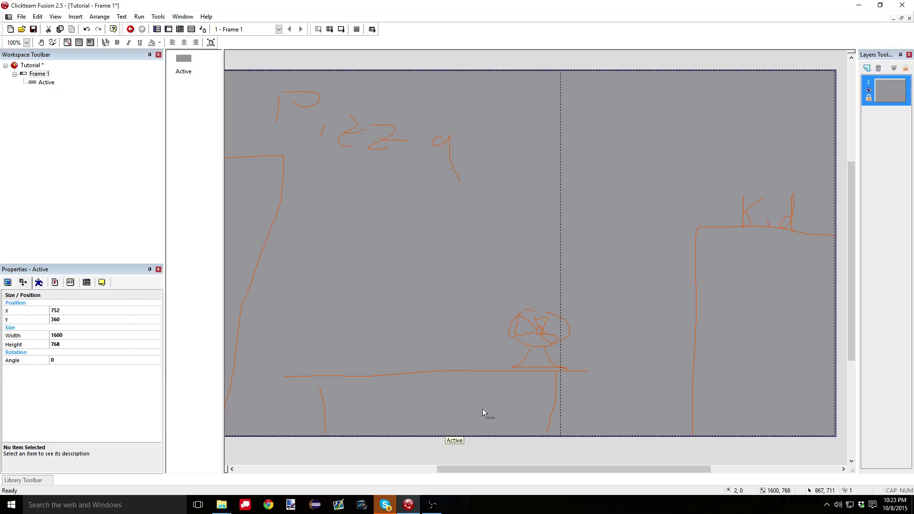
click(185, 73)
mouse_move(184, 75)
mouse_down()
mouse_move(314, 102)
mouse_move(372, 189)
mouse_up()
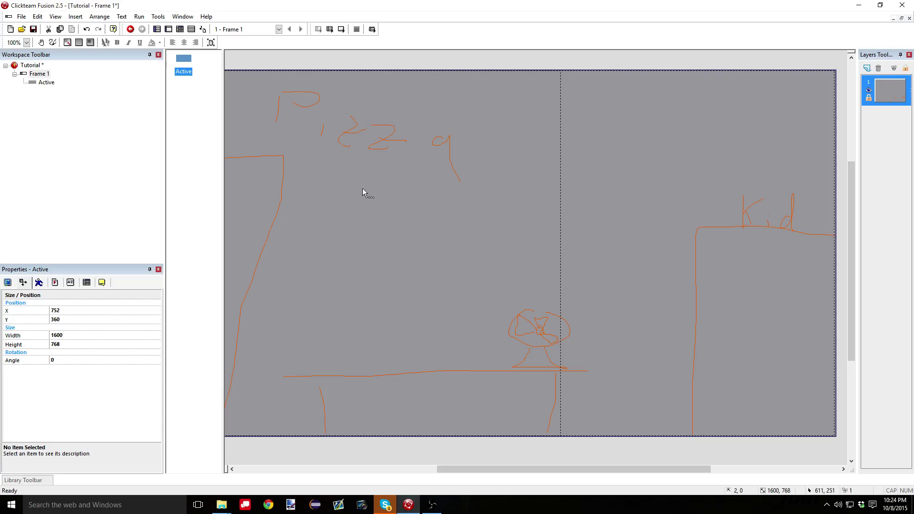
right_click(182, 71)
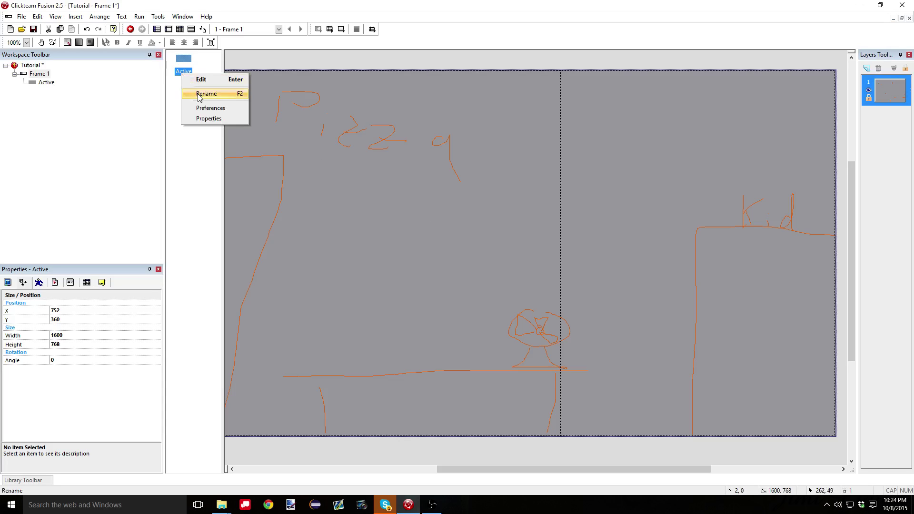
click(205, 92)
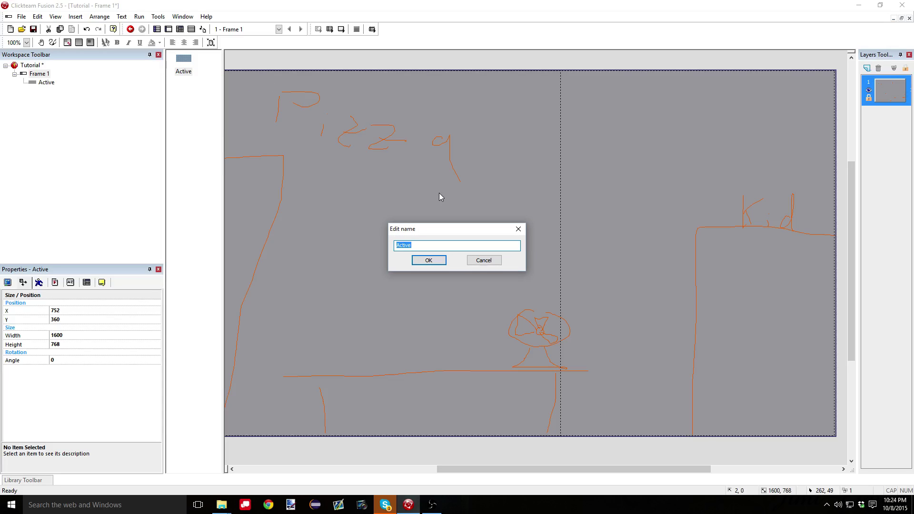
text(Background)
key(Return)
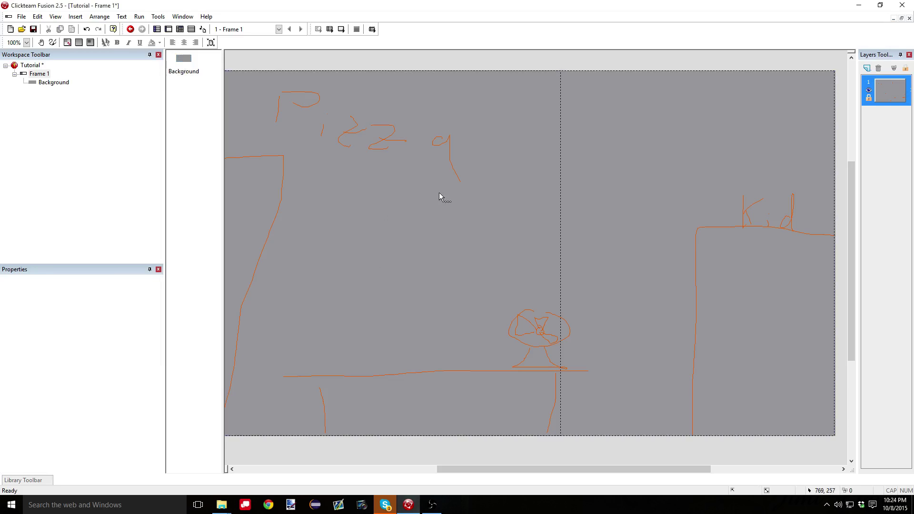
Insert a new Active object over the background and place it at about X 540, Y 389
drag(498, 468, 411, 471)
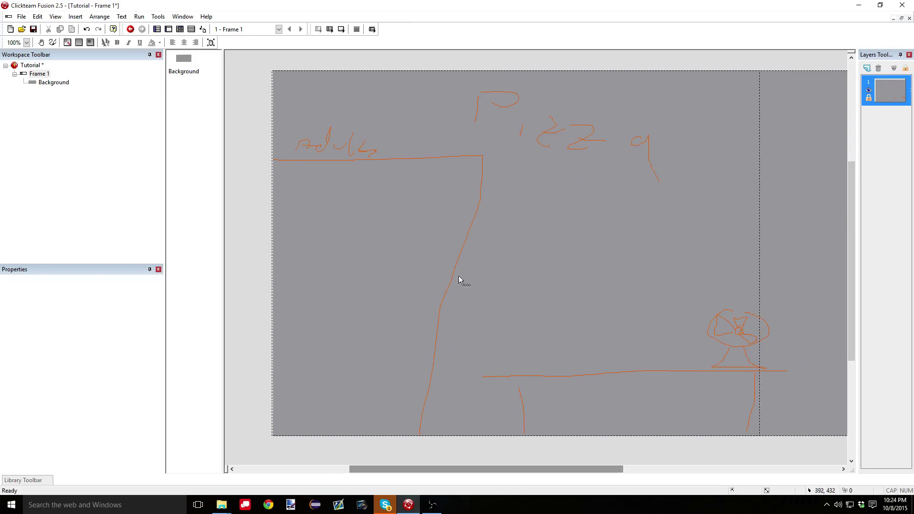
right_click(482, 253)
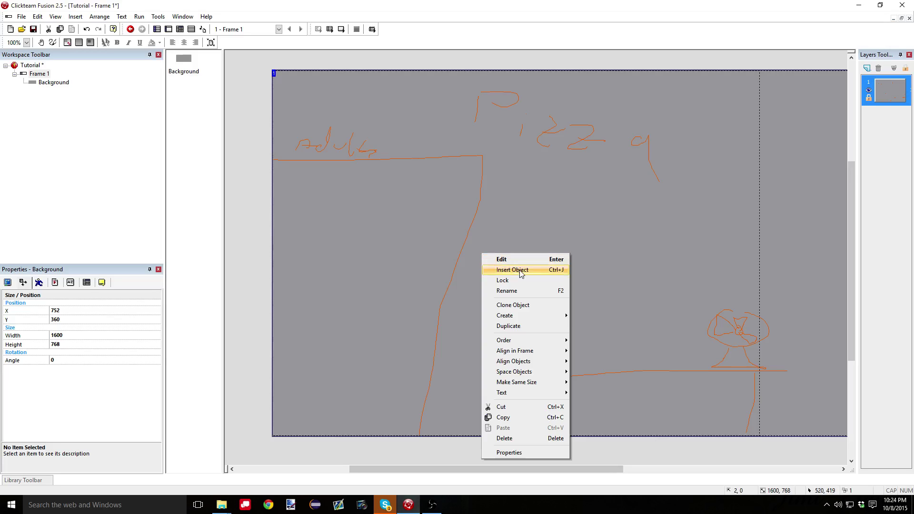
click(520, 270)
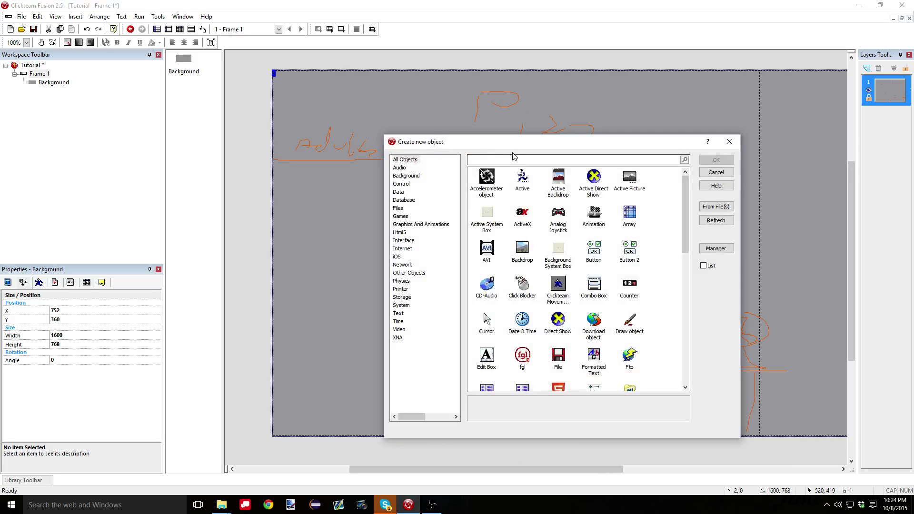
click(699, 161)
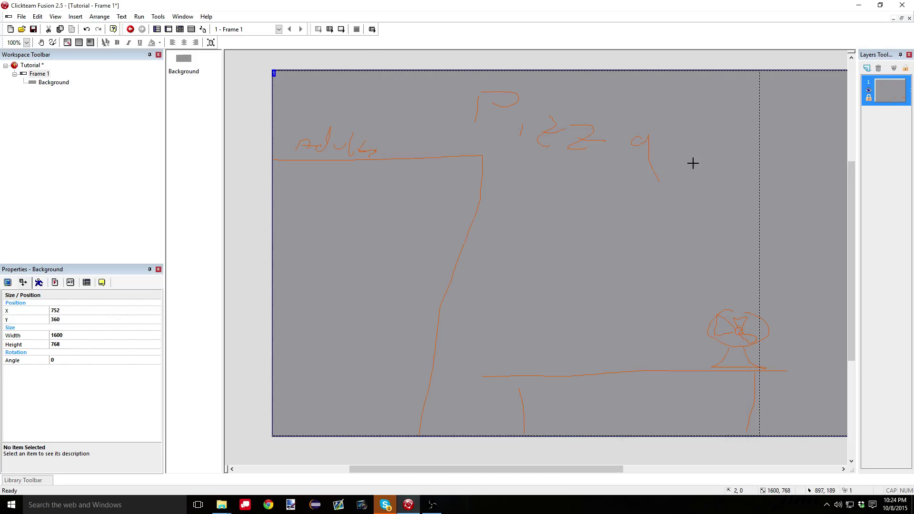
click(516, 234)
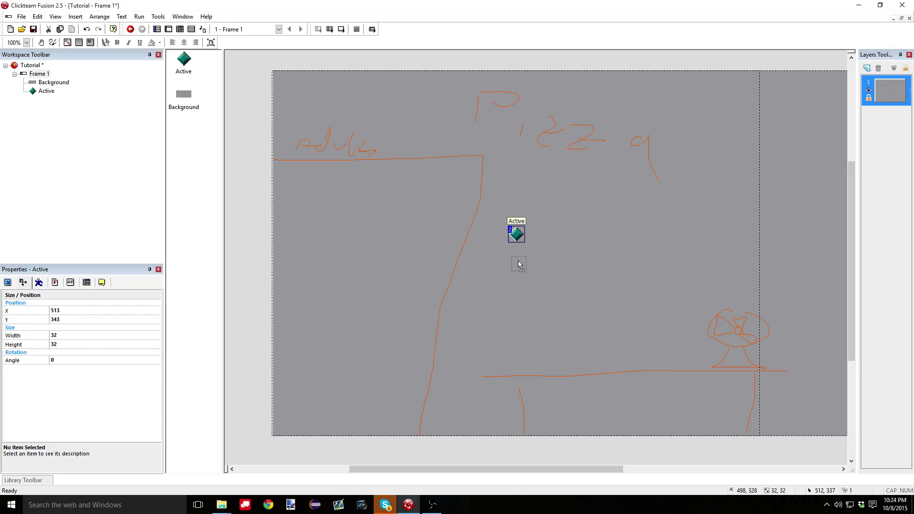
drag(523, 254, 530, 257)
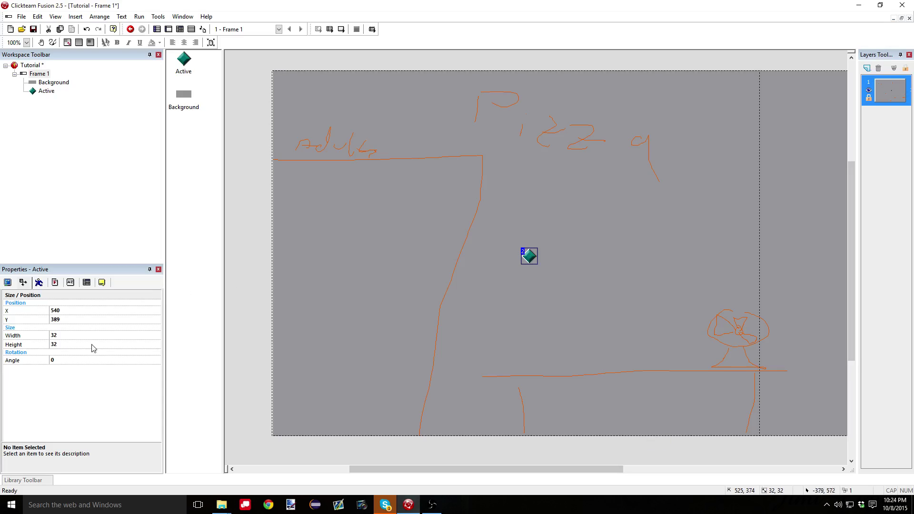
Rename the new Active object as Screen_Center
double_click(184, 60)
click(902, 5)
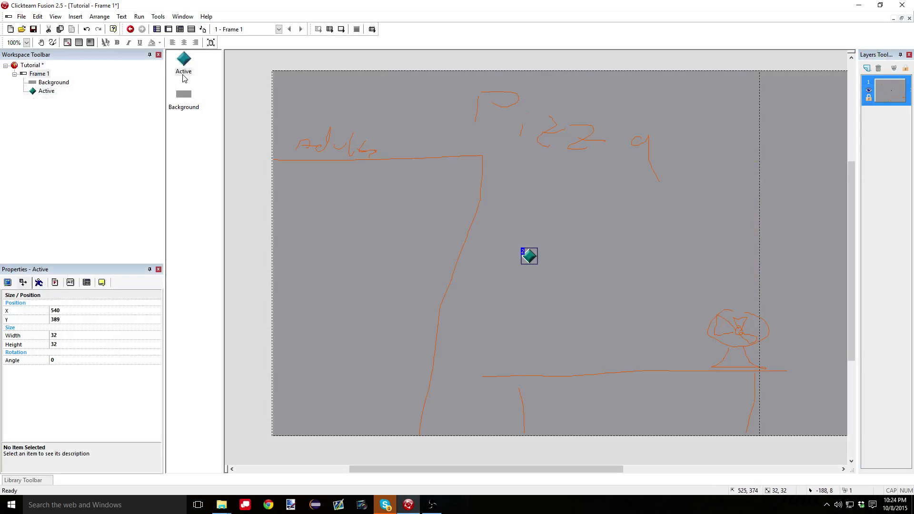
right_click(183, 72)
click(207, 94)
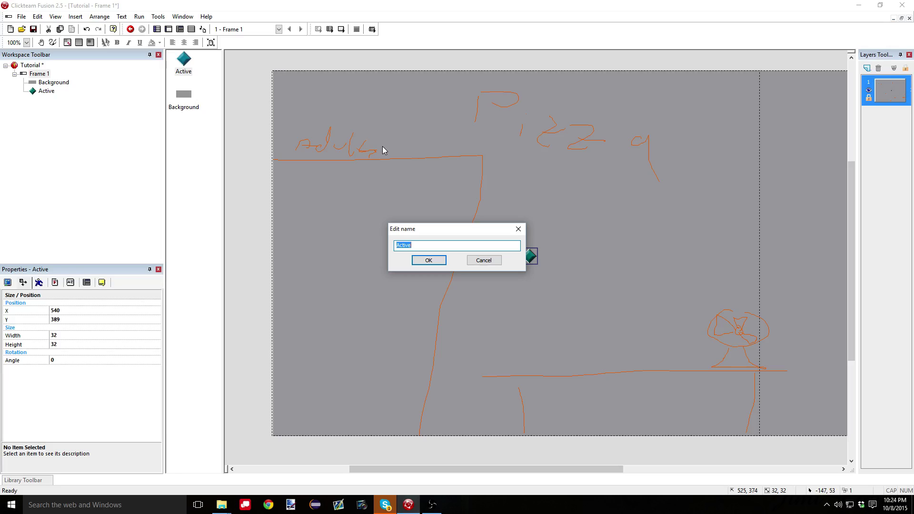
text(Screen_Center)
key(Return)
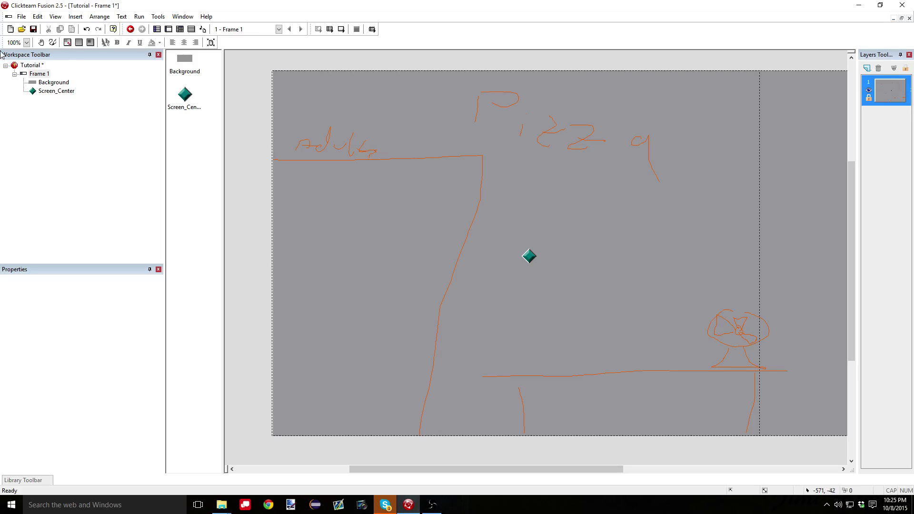
Add a second layer to the frame and hide the first layer
click(60, 17)
mouse_move(78, 89)
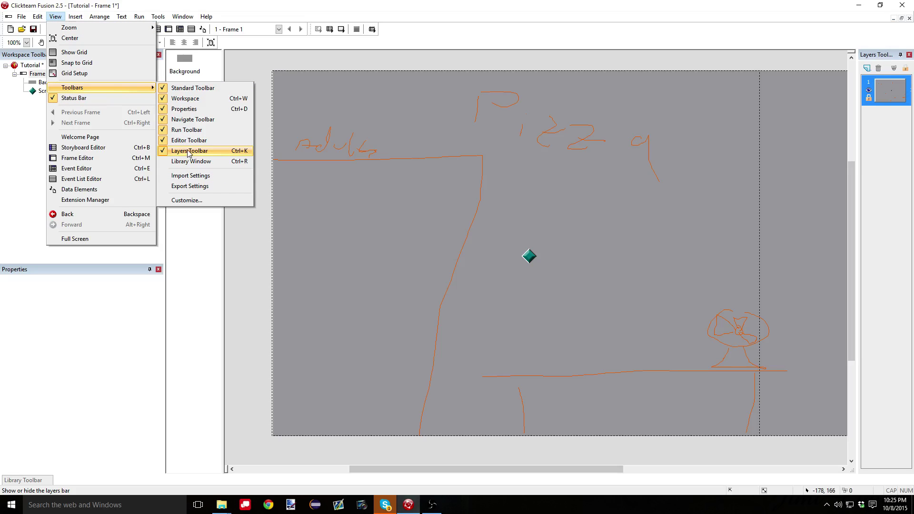
click(573, 81)
scroll(591, 53, up, 1)
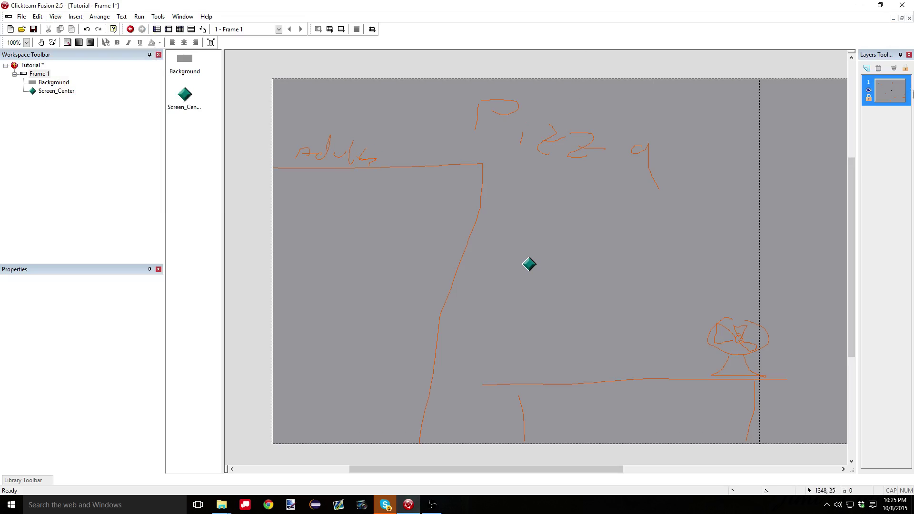
click(867, 68)
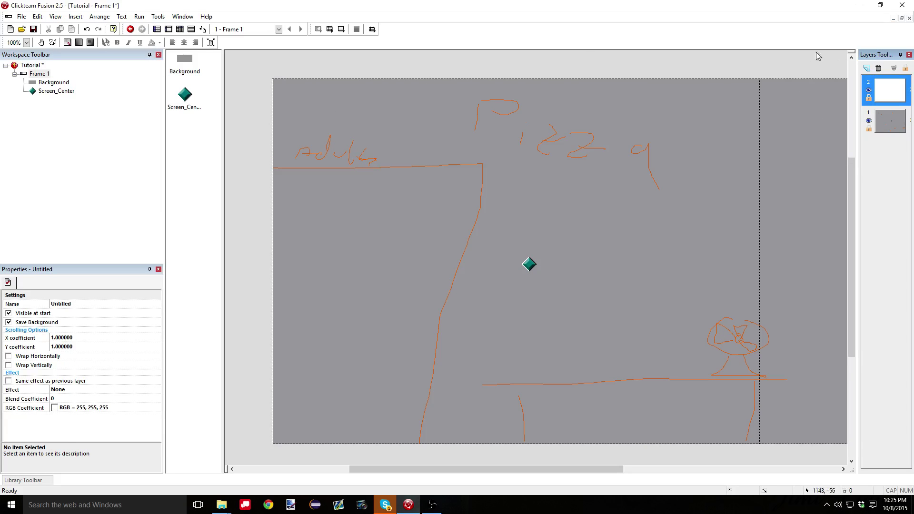
click(895, 67)
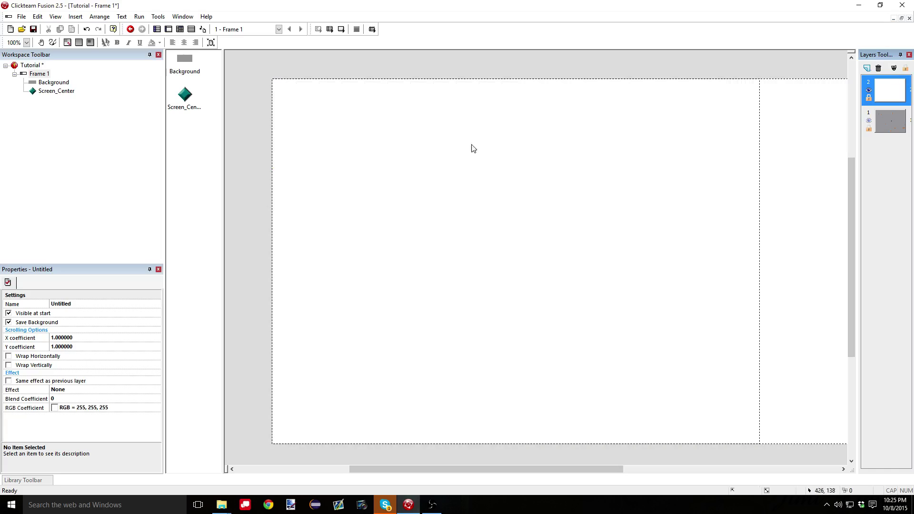
Insert an Active object on layer 2, place it in the frame's upper-left corner and show its size and position properties
right_click(279, 96)
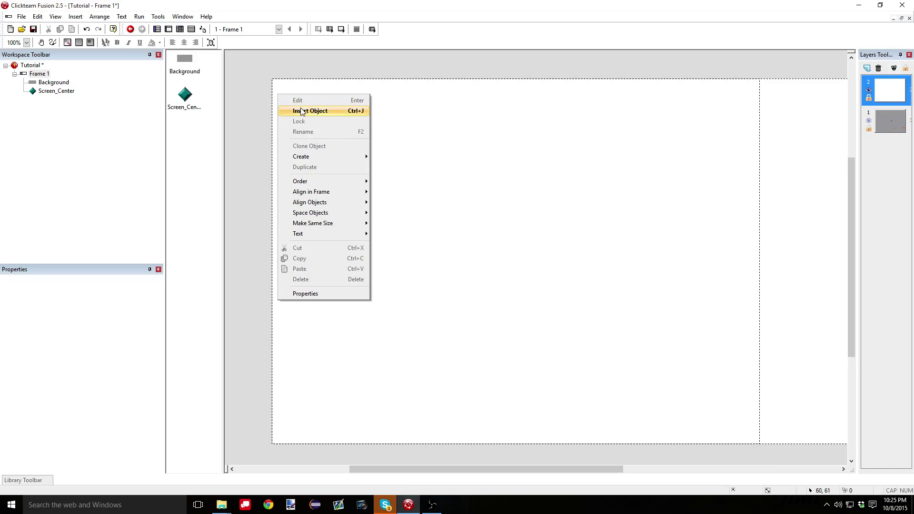
click(301, 111)
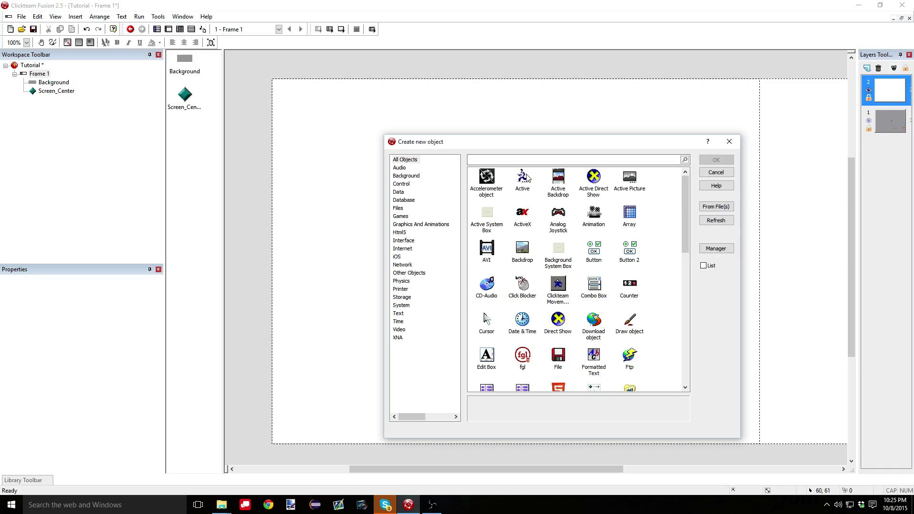
click(523, 177)
click(717, 159)
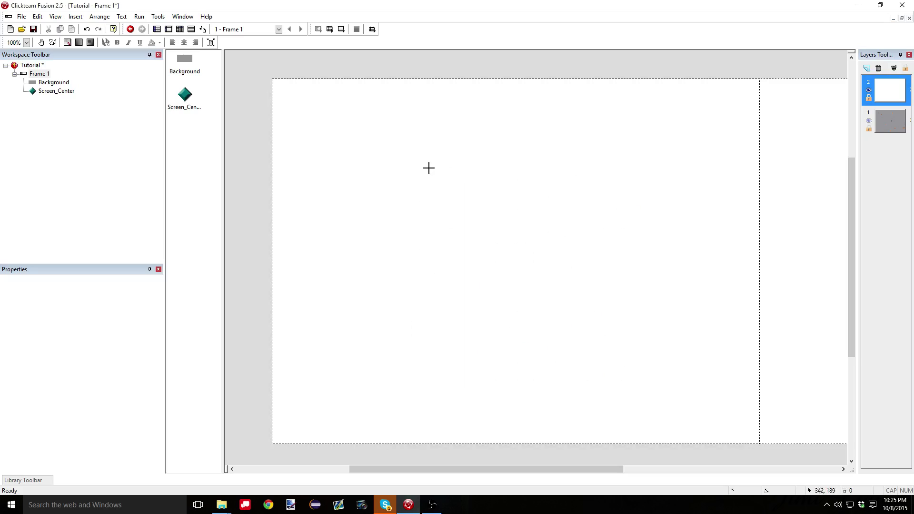
click(316, 109)
drag(321, 111, 280, 93)
click(23, 282)
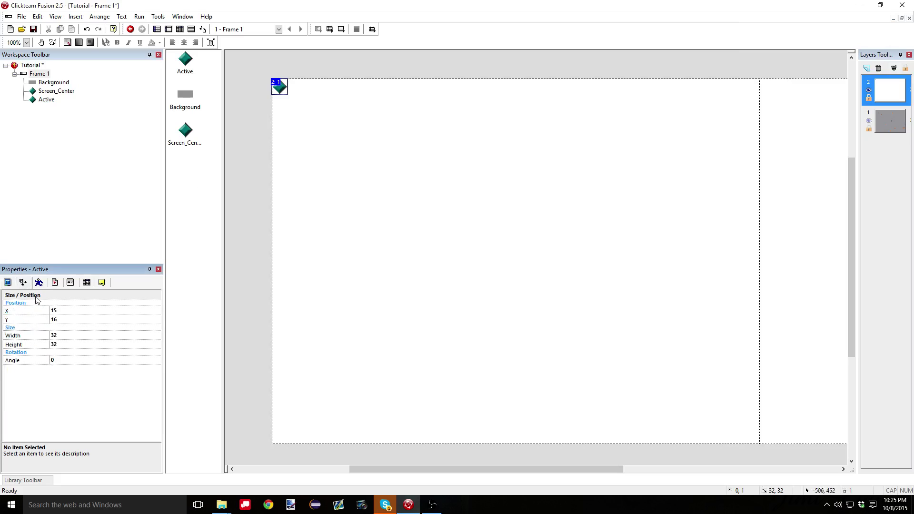
Set the Active object's size to 128 wide by 768 high
click(57, 312)
click(91, 336)
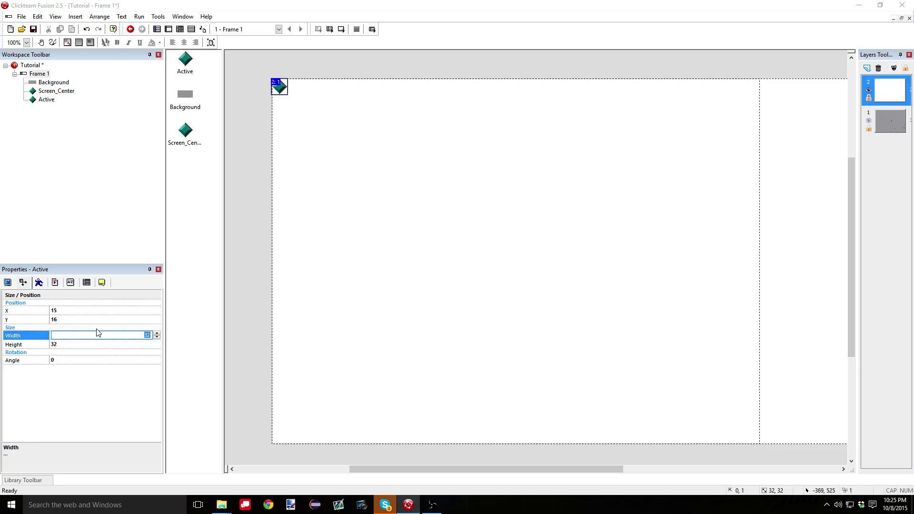
text(128)
key(Tab)
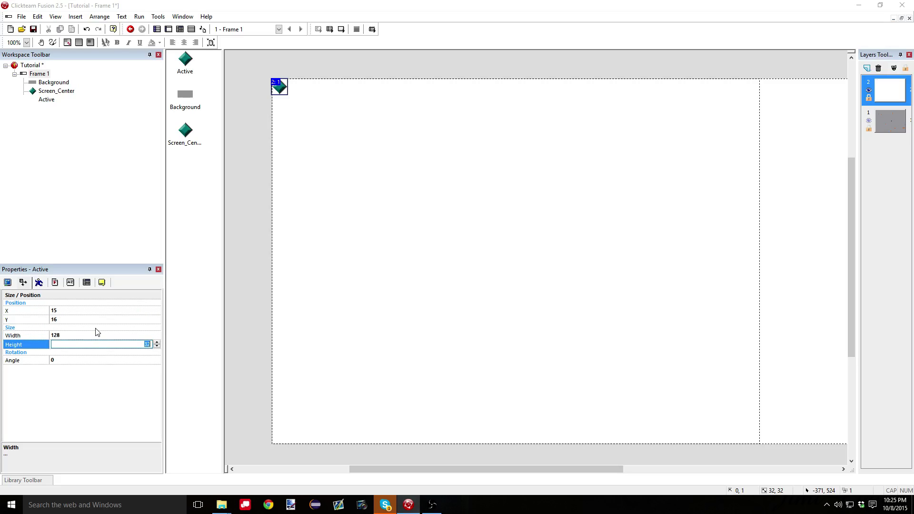
text(12)
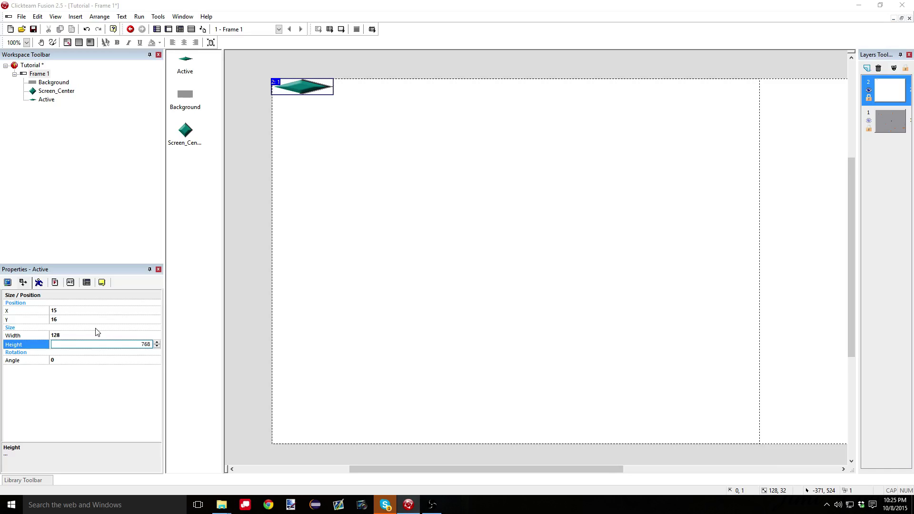
text(8)
key(Return)
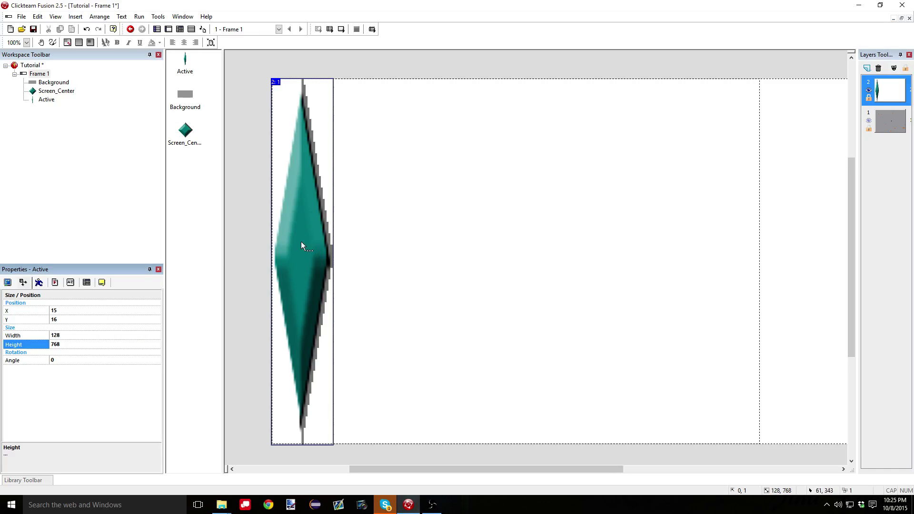
Clone the stretched Active object and place the copy at about X 958, Y 359, against the visible area's far vertical edge
right_click(301, 246)
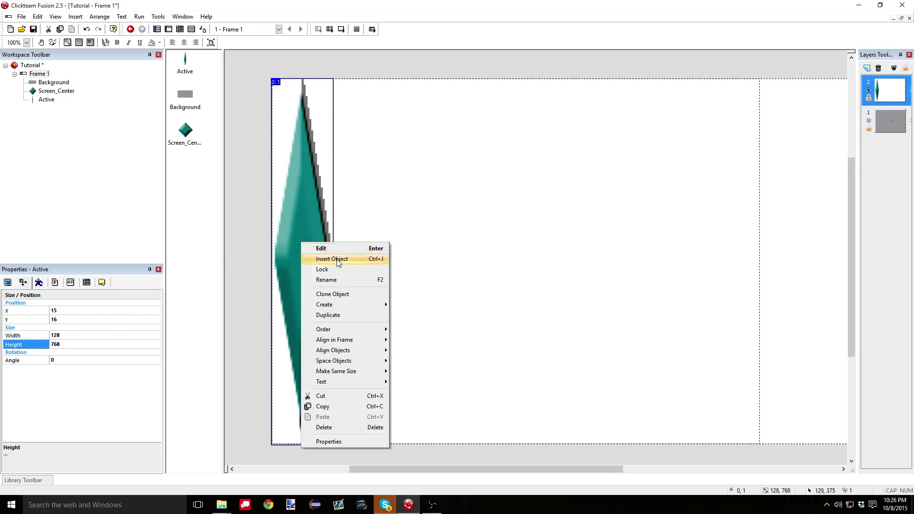
click(341, 294)
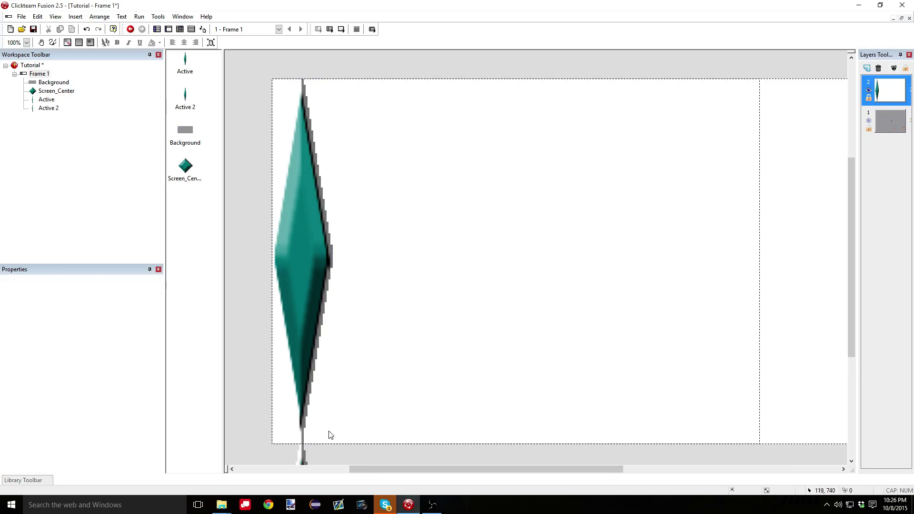
drag(303, 457, 736, 94)
Erase the original Active object's image and fill its whole canvas with solid orange
double_click(289, 225)
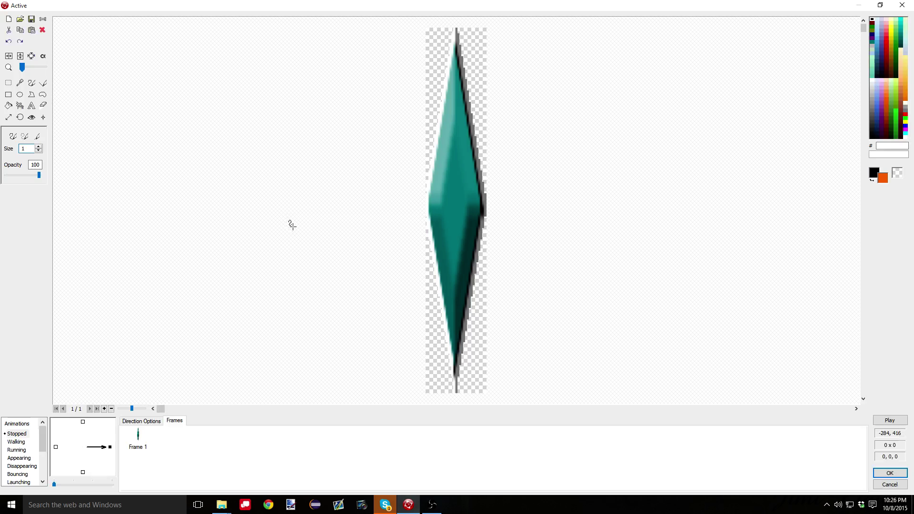
key(ctrl+a)
key(Delete)
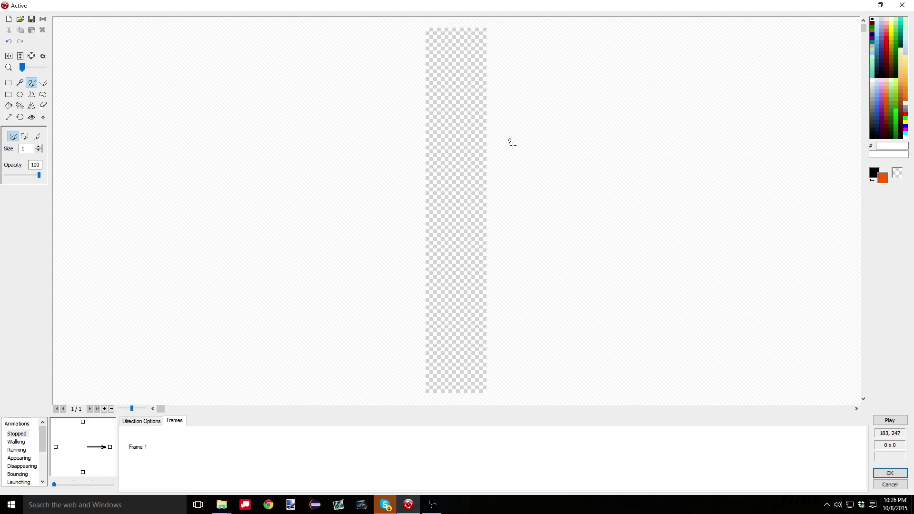
click(9, 106)
click(482, 170)
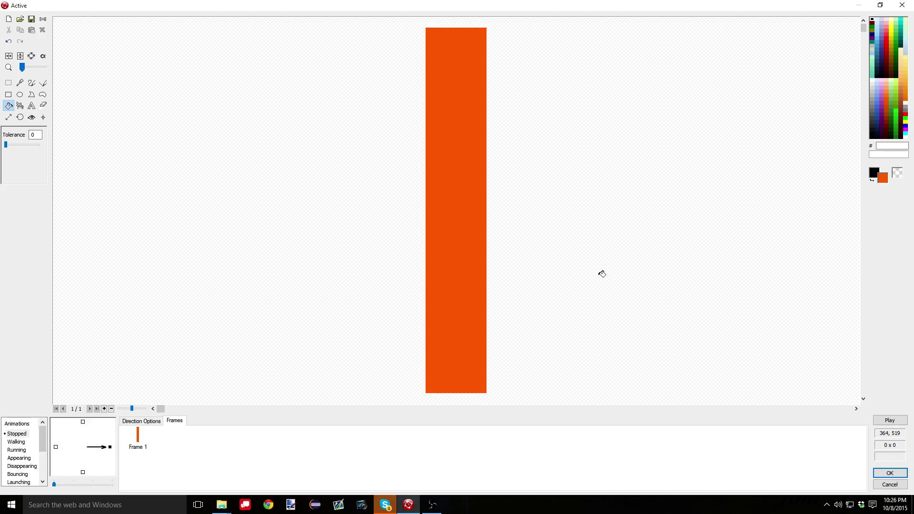
click(890, 473)
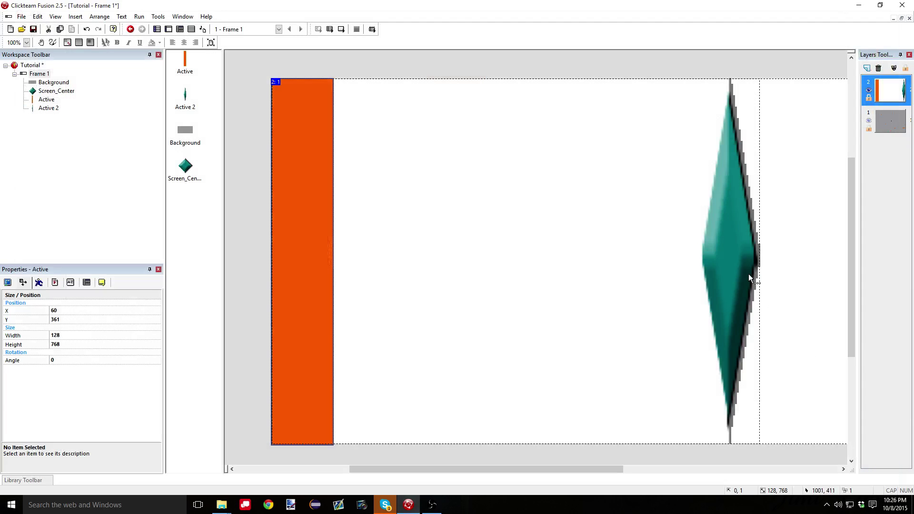
Replace the cloned Active 2 object's image with a solid orange fill
double_click(751, 273)
key(ctrl+a)
key(Delete)
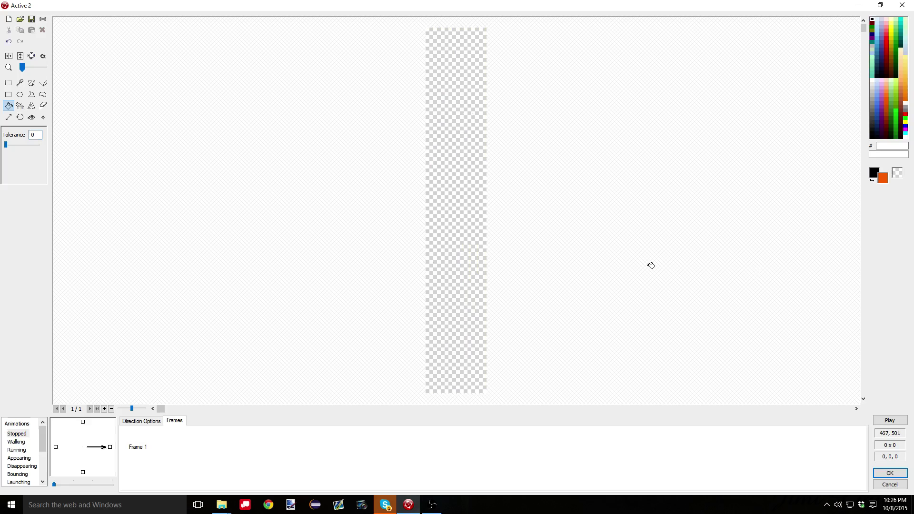
click(463, 181)
click(889, 473)
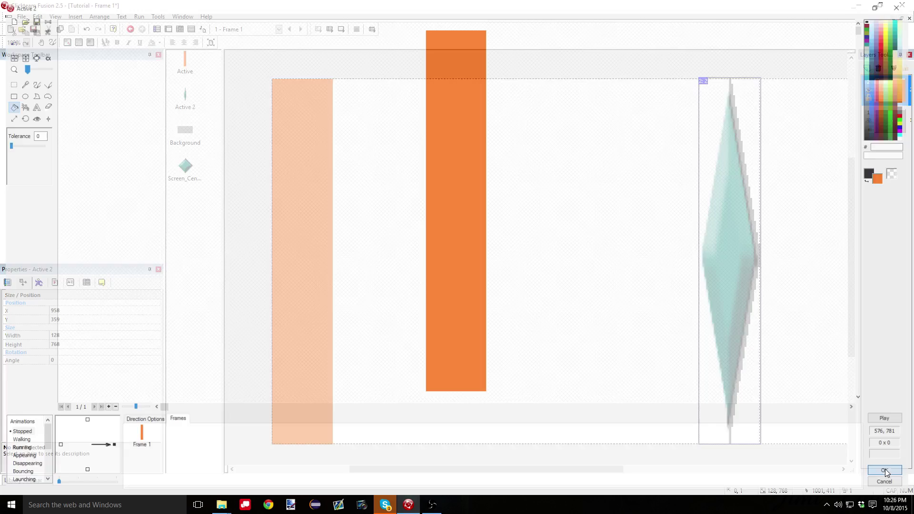
click(509, 62)
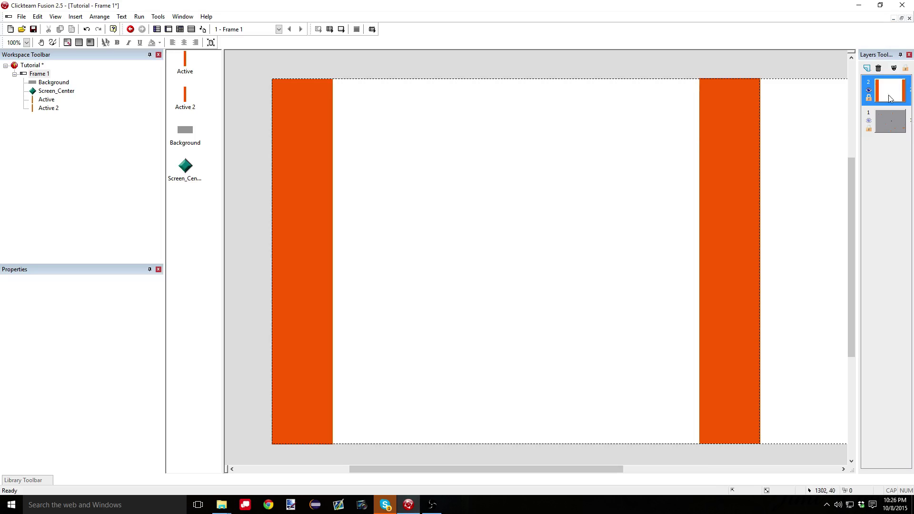
click(889, 118)
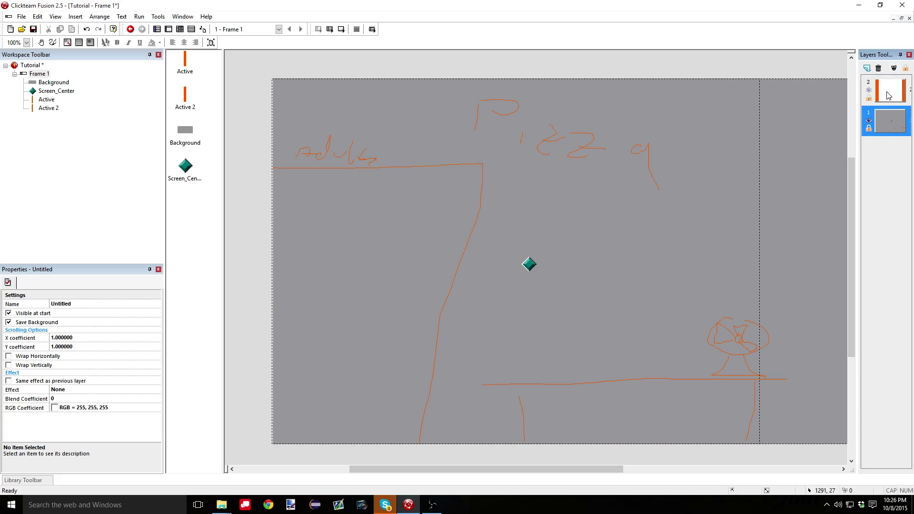
click(889, 95)
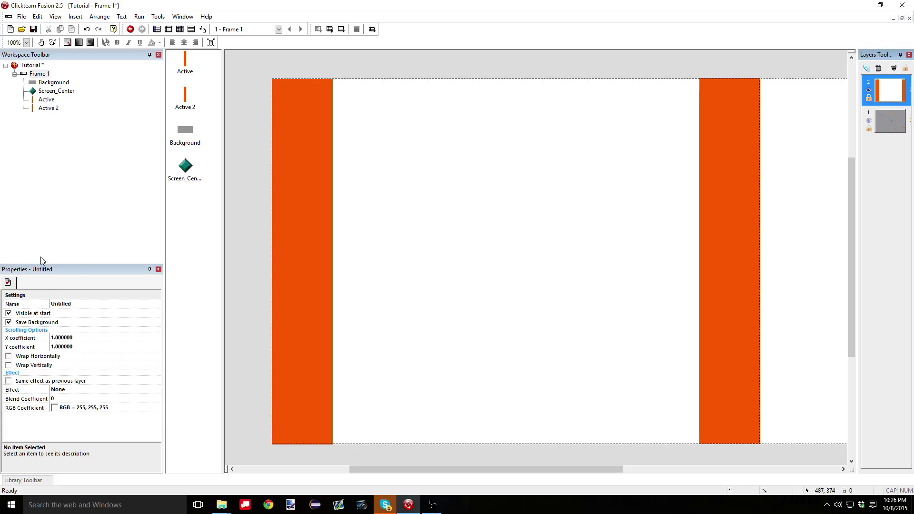
click(289, 243)
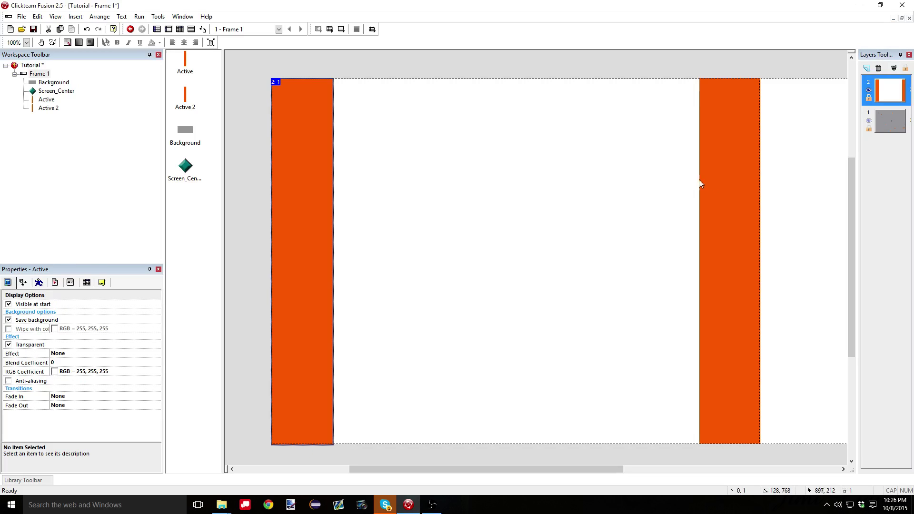
click(722, 177)
Set layer 2's X and Y scrolling coefficients to 0
click(840, 103)
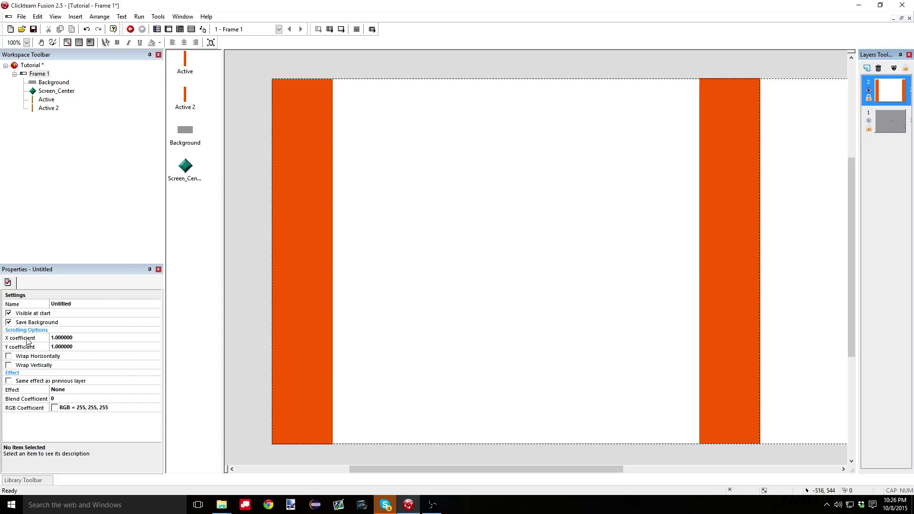
click(107, 335)
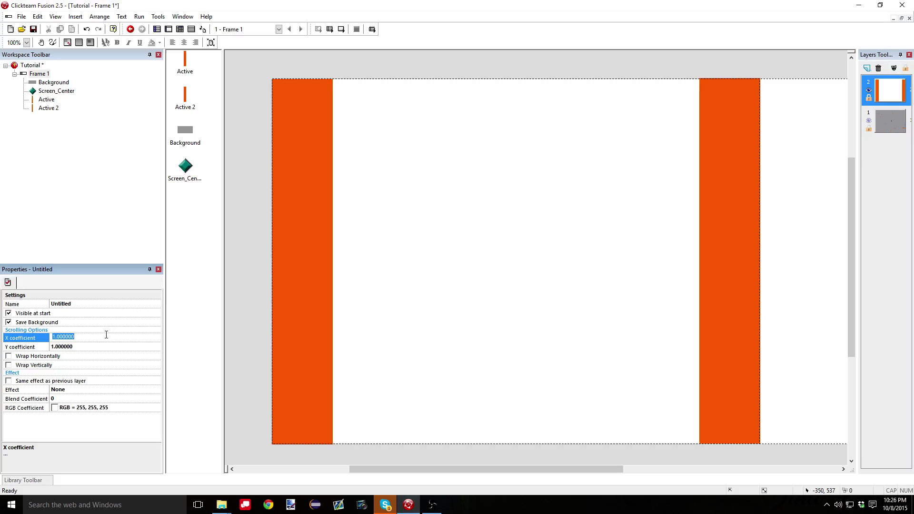
text(0)
key(Tab)
text(0)
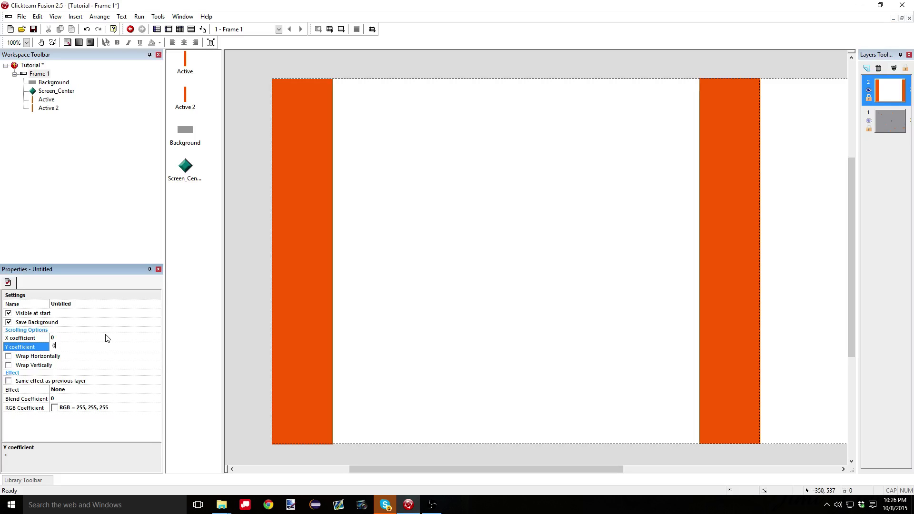
click(263, 100)
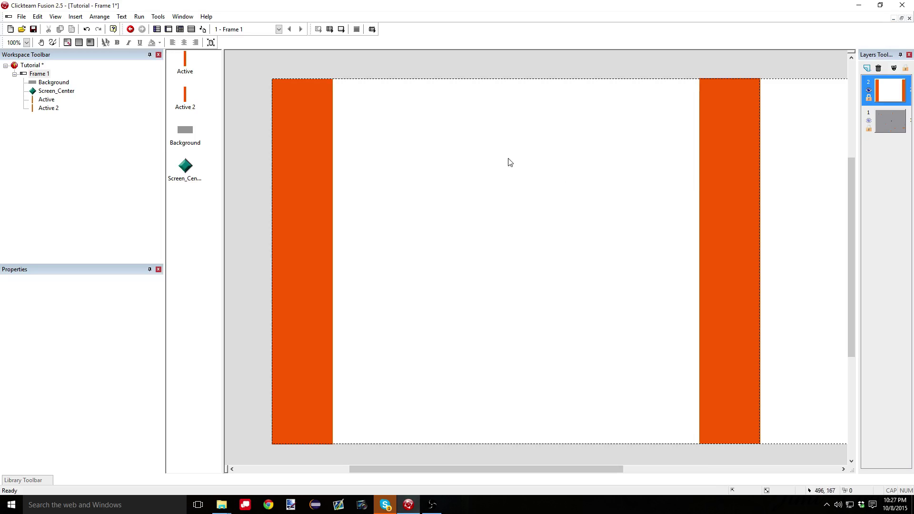
Rename the original Active object as Left_Boundary
right_click(187, 72)
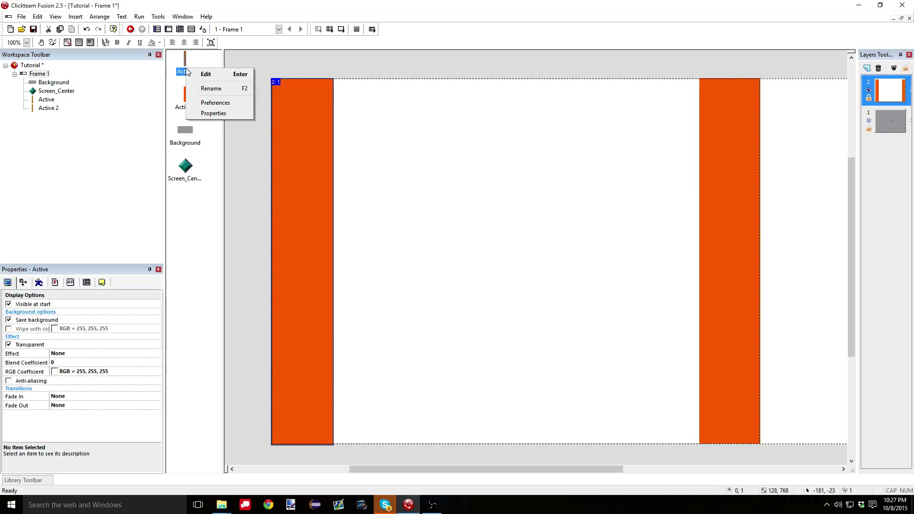
click(206, 89)
text(L)
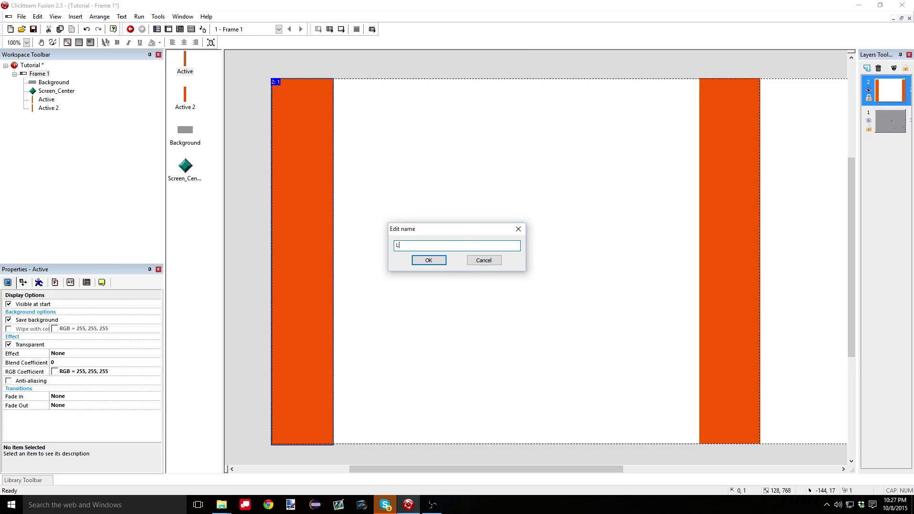
text(eft_Boundary)
key(Return)
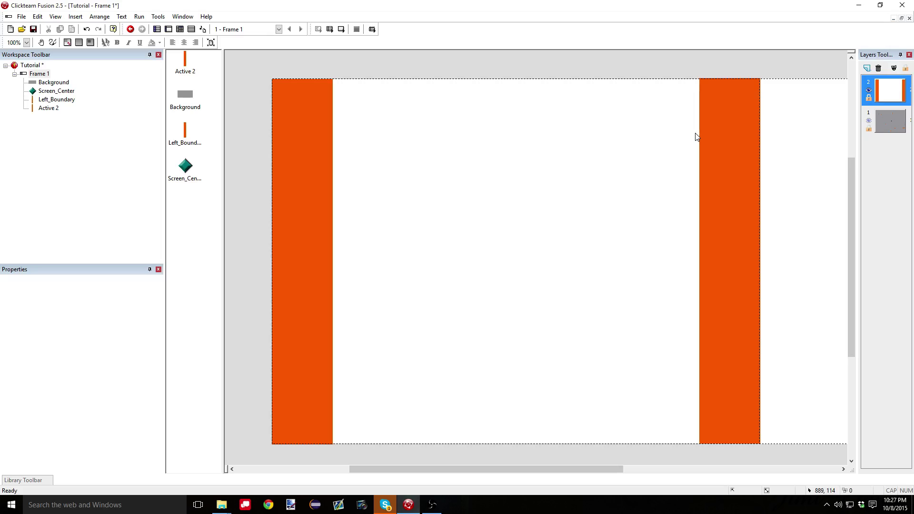
Rename the cloned Active 2 object as Right_Boundary
right_click(710, 153)
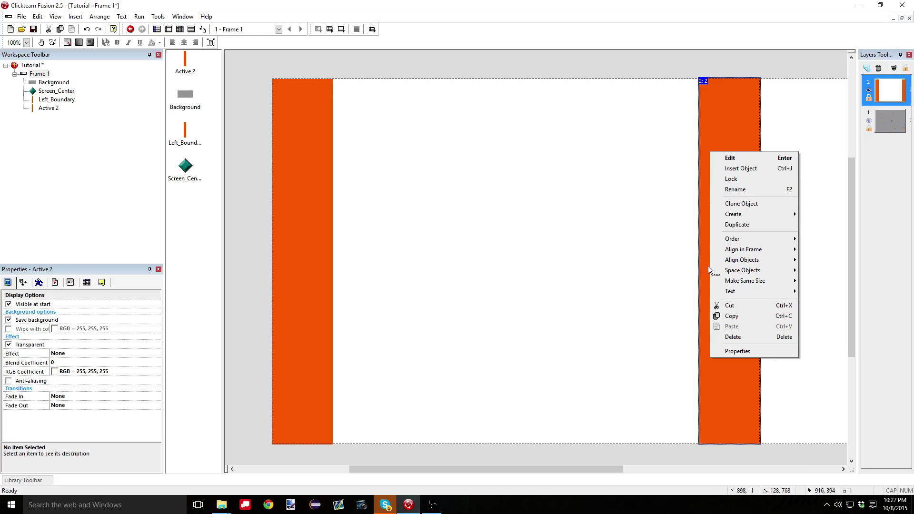
click(724, 190)
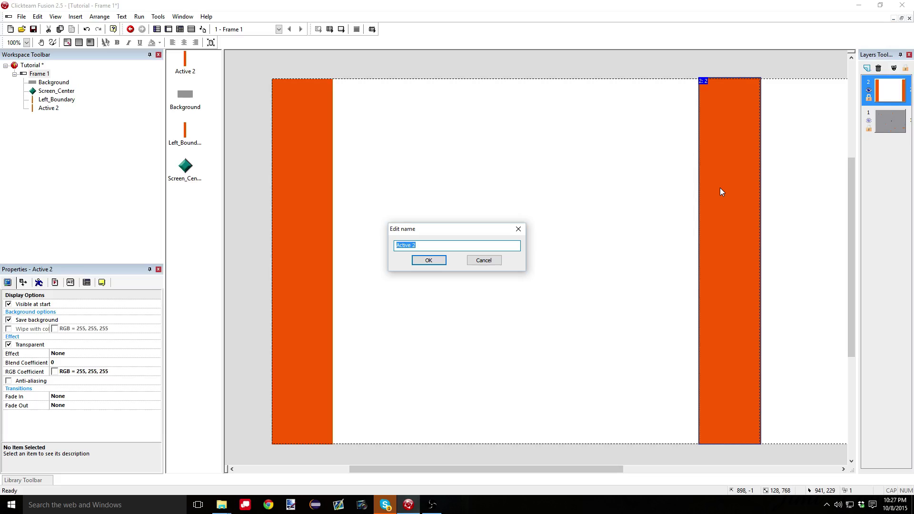
text(Right_Boundary)
key(Return)
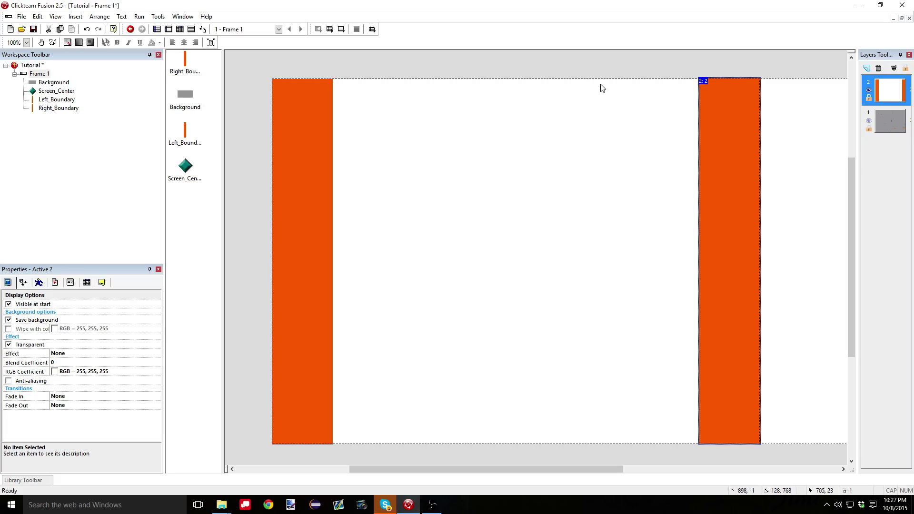
click(558, 62)
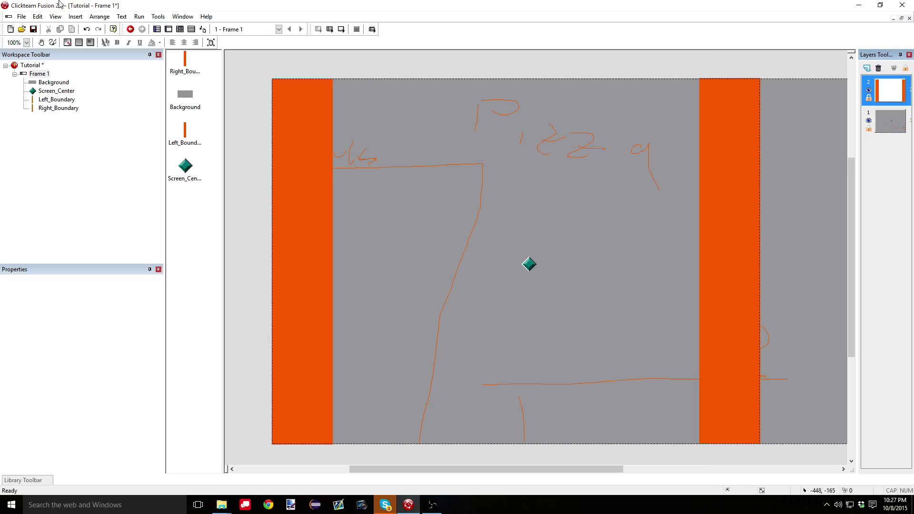
click(179, 29)
double_click(221, 71)
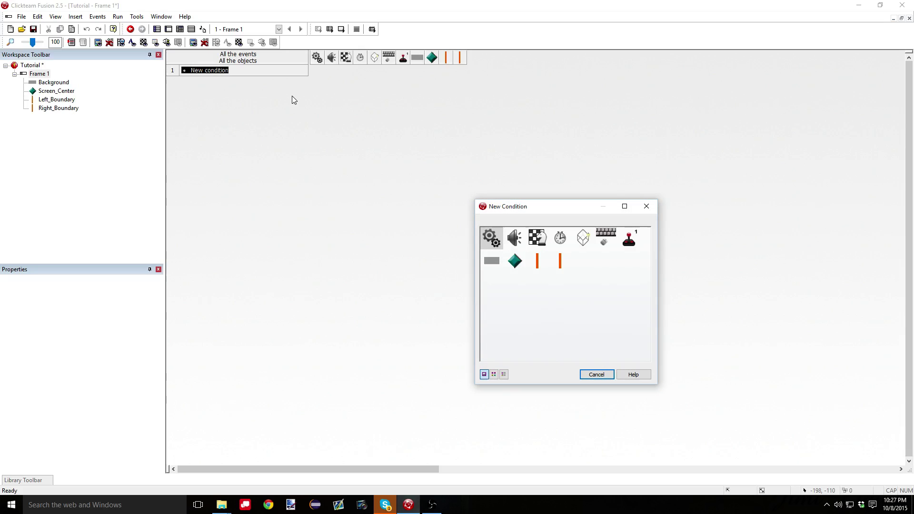
click(646, 208)
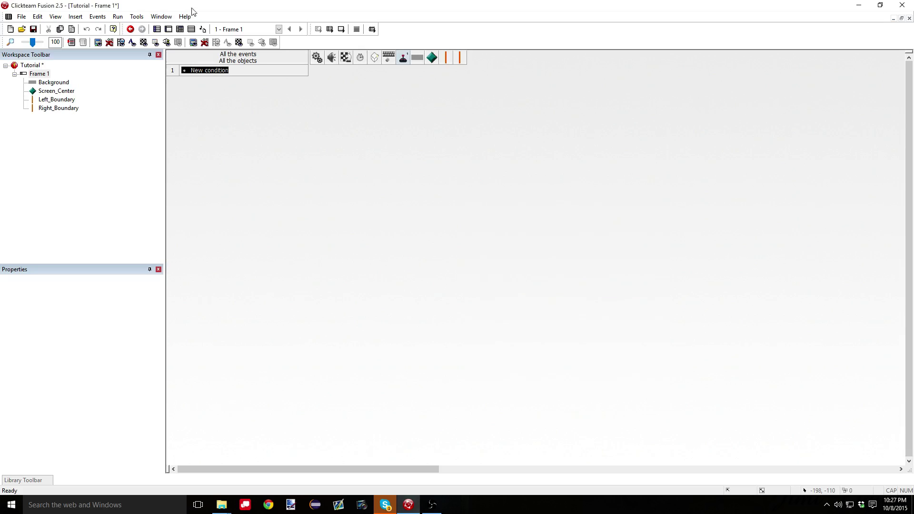
click(168, 29)
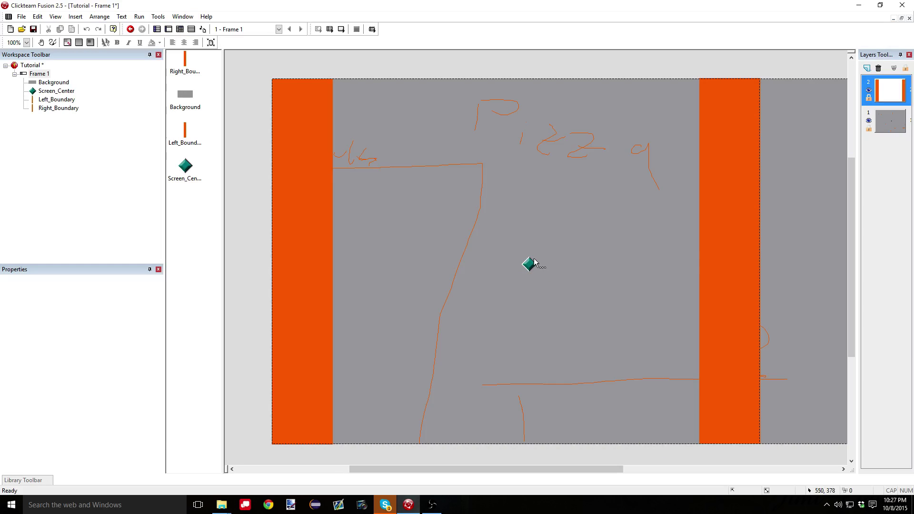
Add an Always condition as the first event in the frame's event editor
click(181, 30)
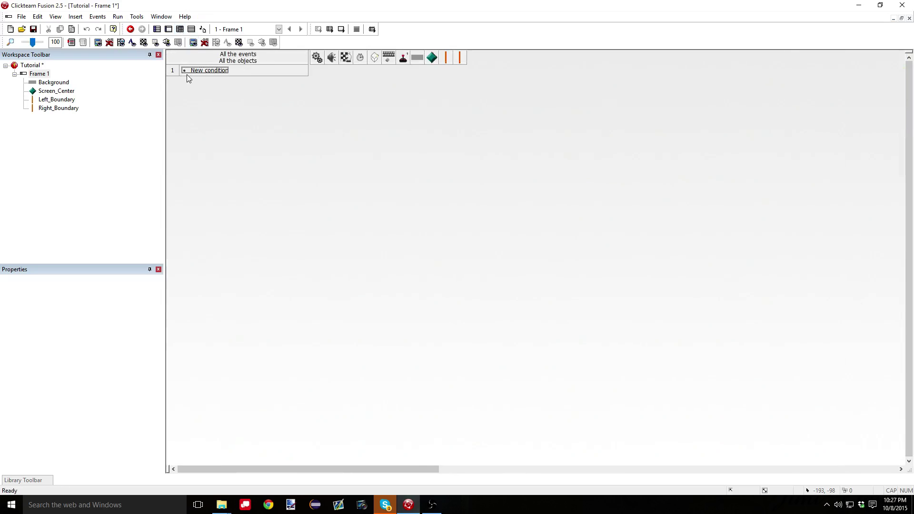
double_click(194, 71)
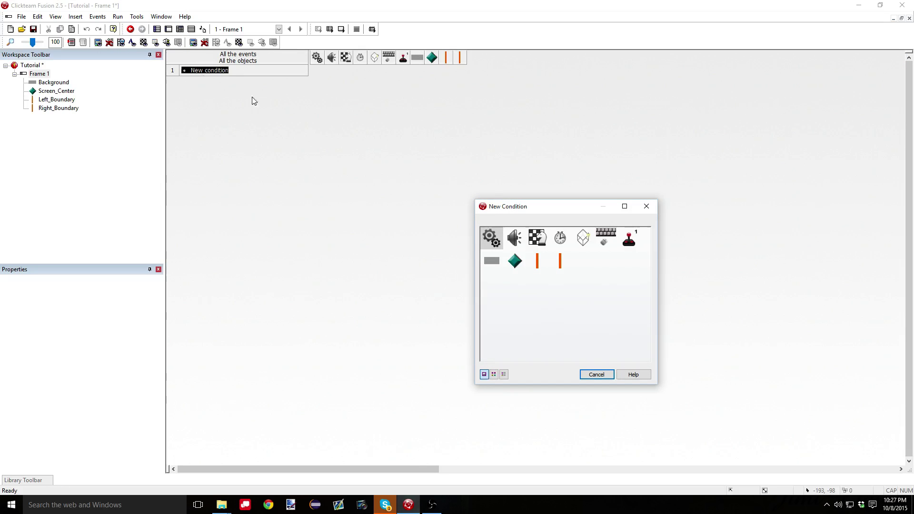
click(491, 236)
click(501, 244)
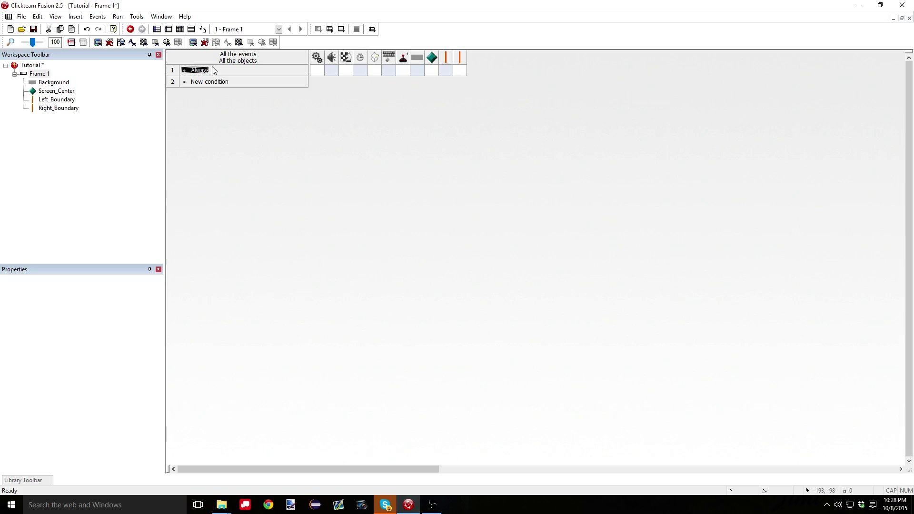
click(338, 73)
click(347, 70)
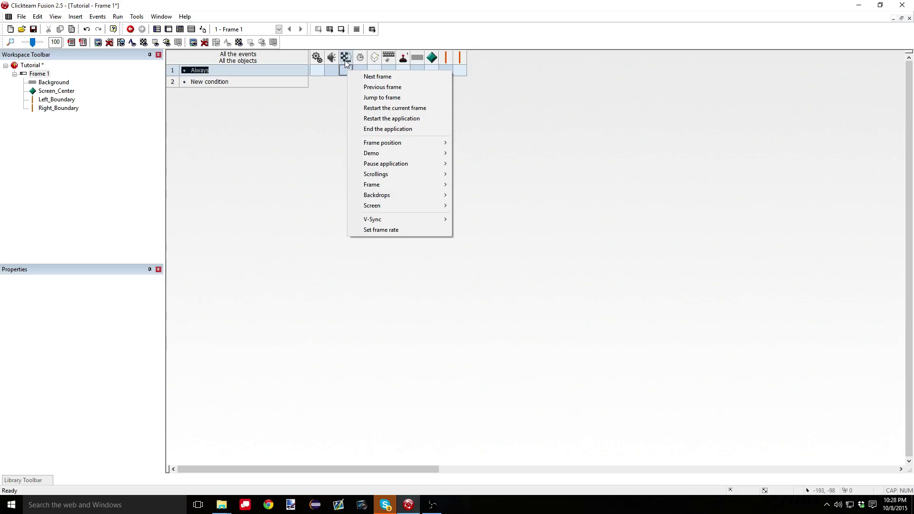
click(338, 87)
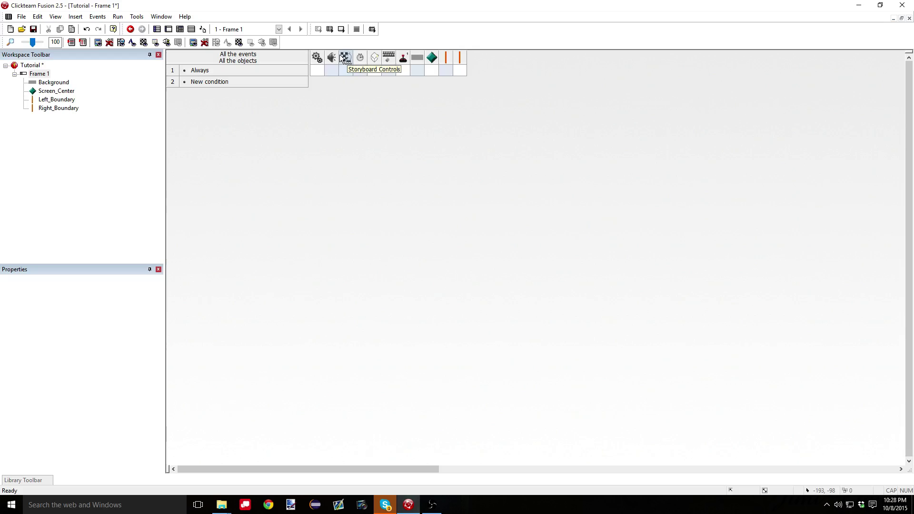
Add a Storyboard Controls action to the Always event that centers the window position at 0, 0 relative to Screen_Center
click(343, 70)
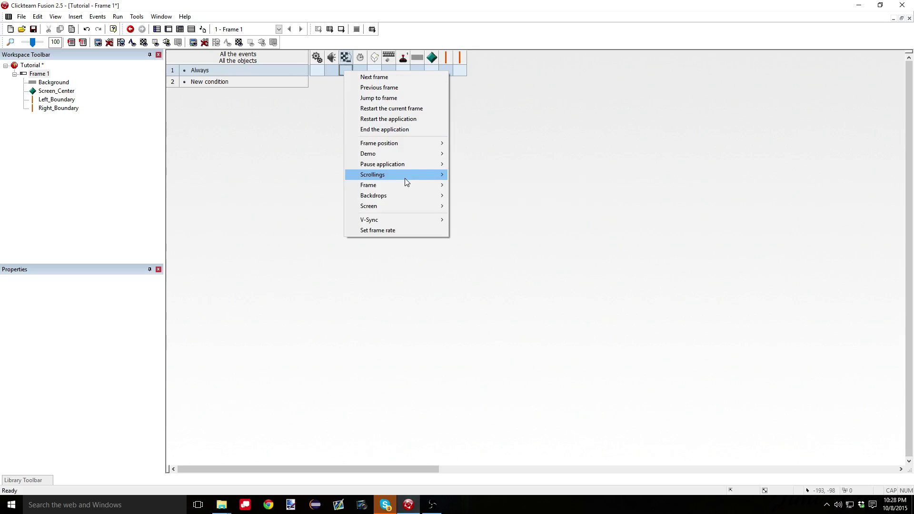
mouse_move(442, 185)
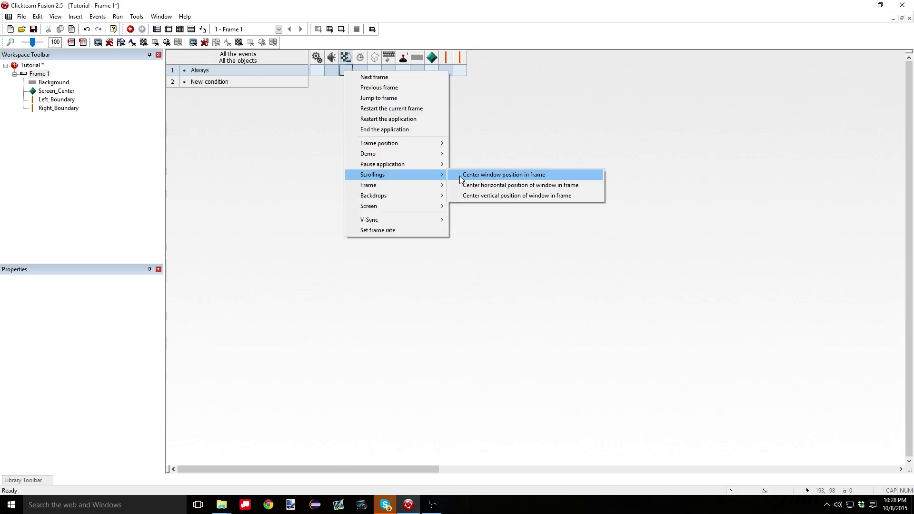
click(476, 175)
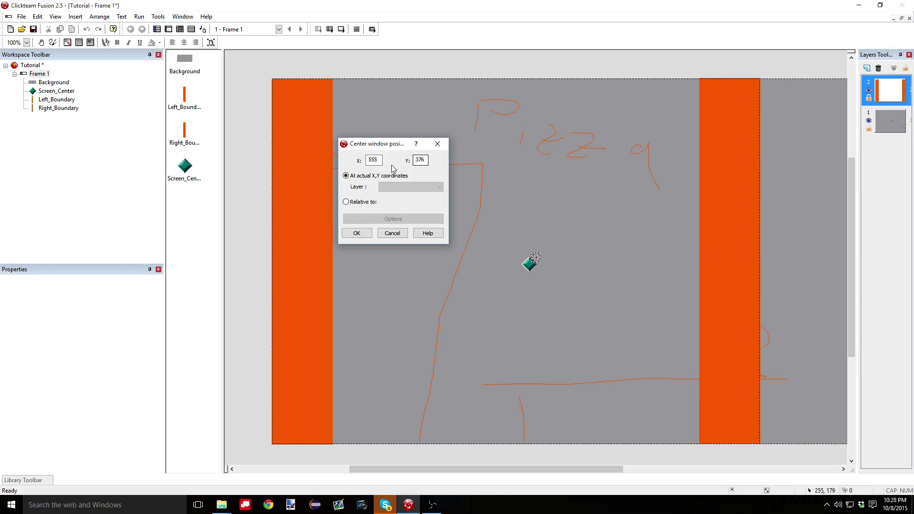
click(531, 266)
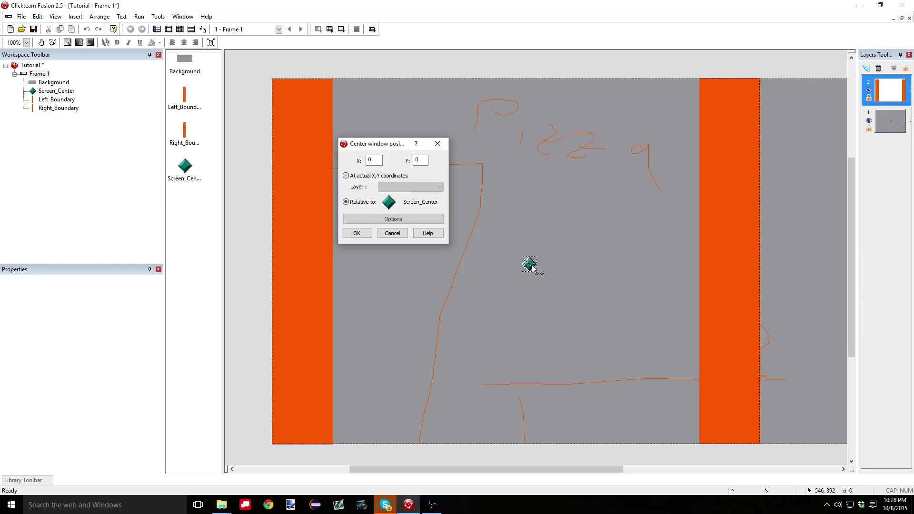
click(356, 234)
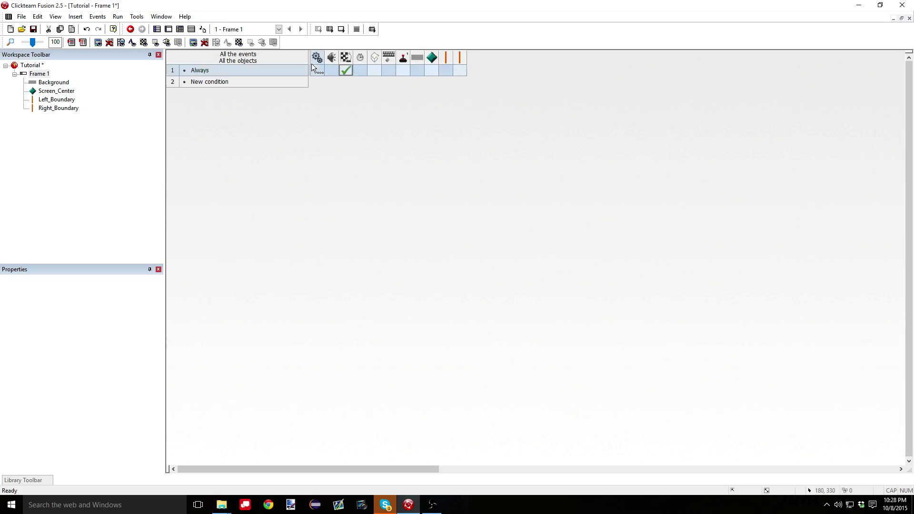
mouse_move(347, 70)
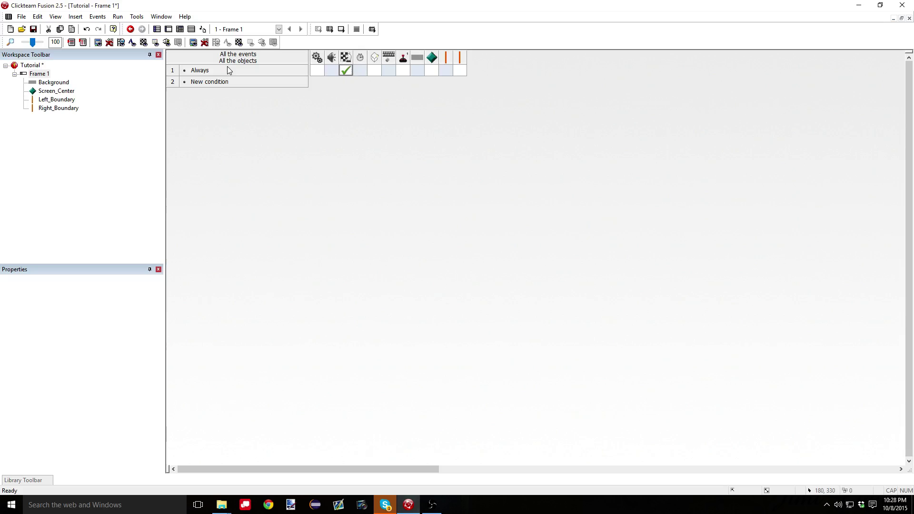
Add a second event with a timer condition that repeats every 1/100 of a second
click(210, 83)
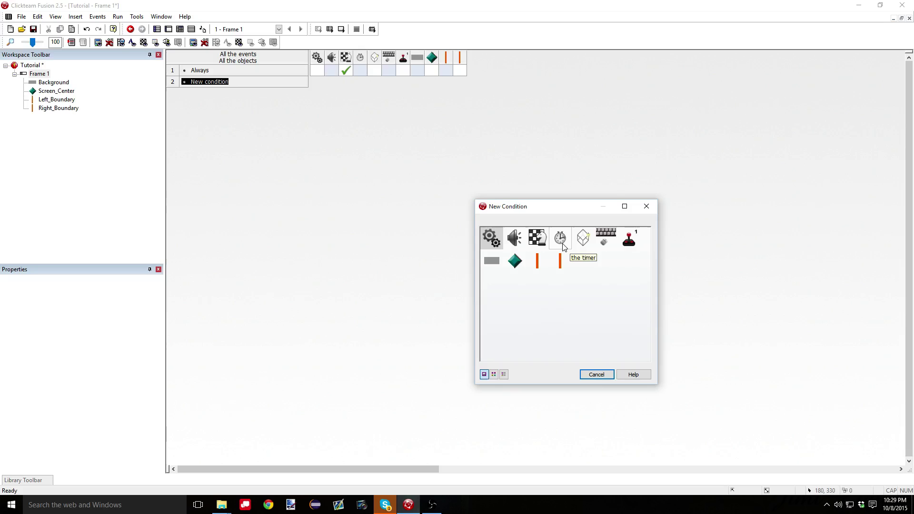
click(563, 246)
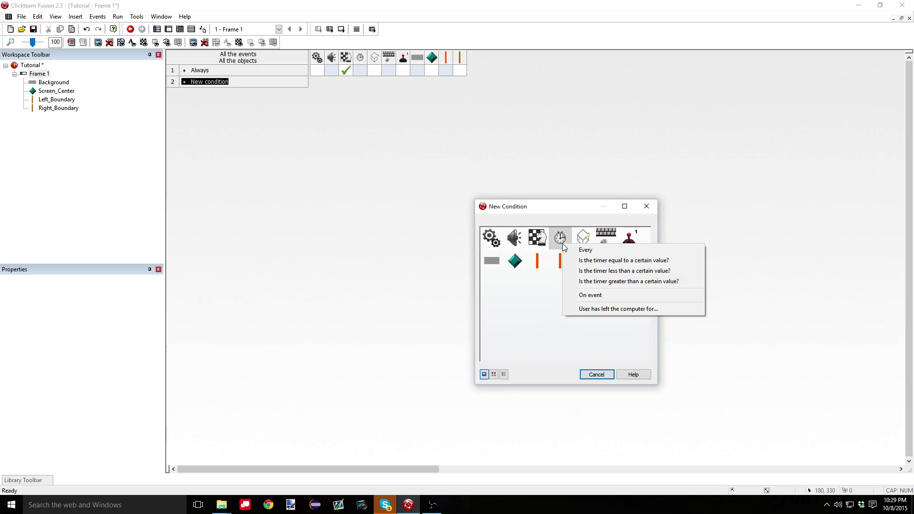
click(572, 250)
click(399, 246)
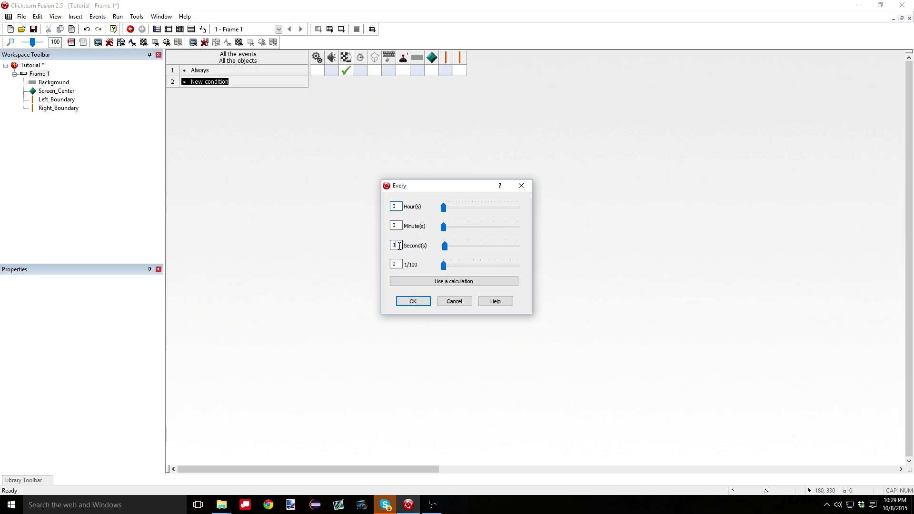
key(BackSpace)
text(0)
key(Tab)
text(1)
key(Return)
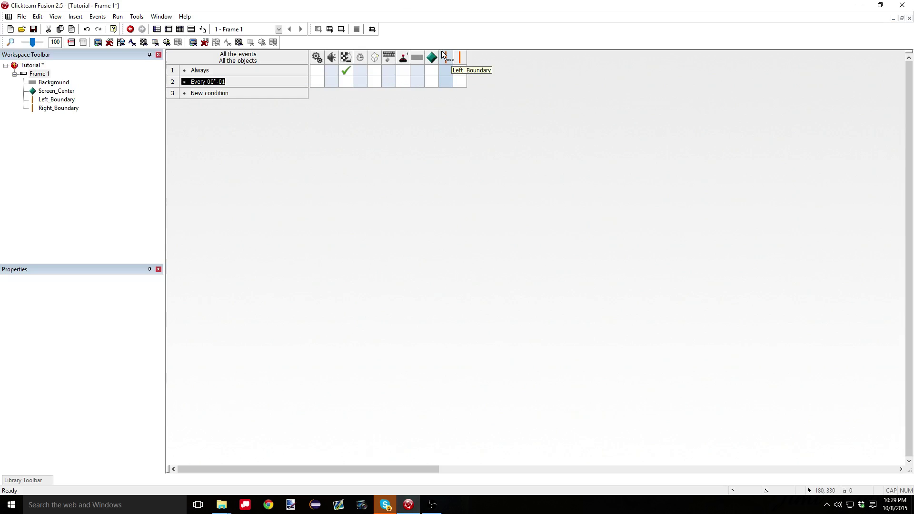
click(458, 81)
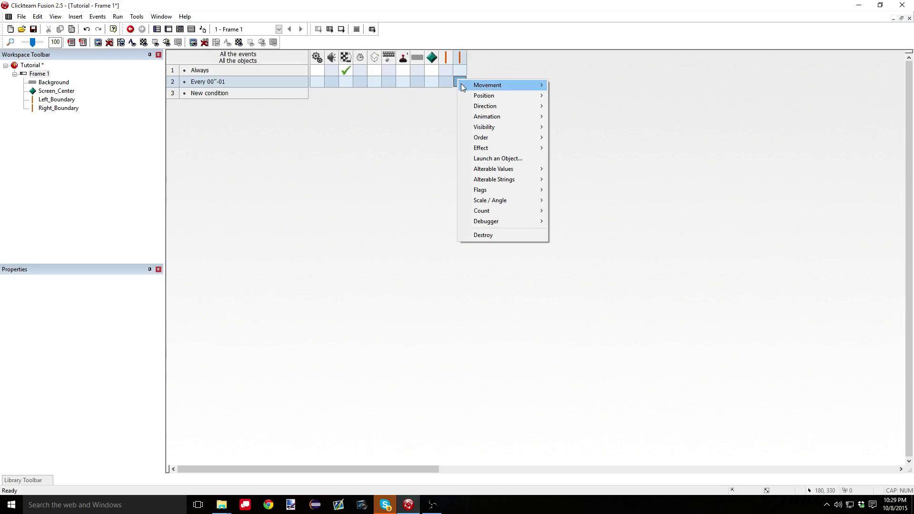
mouse_move(470, 96)
key(Escape)
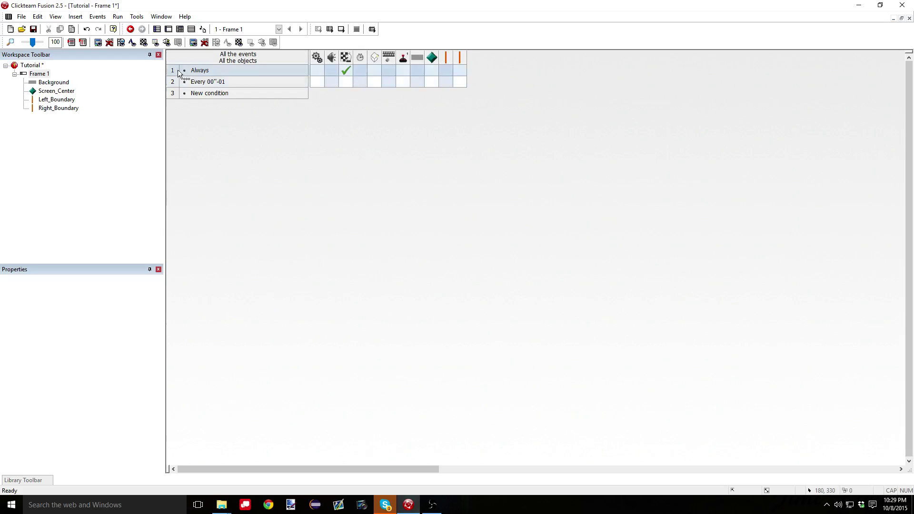
Insert a condition in the timer event that checks for the mouse pointer over Right_Boundary
click(197, 84)
right_click(205, 80)
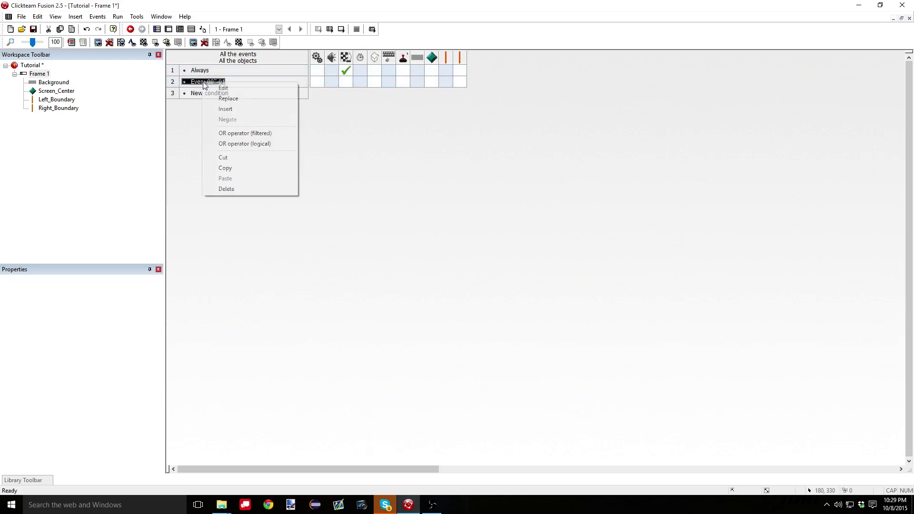
click(218, 106)
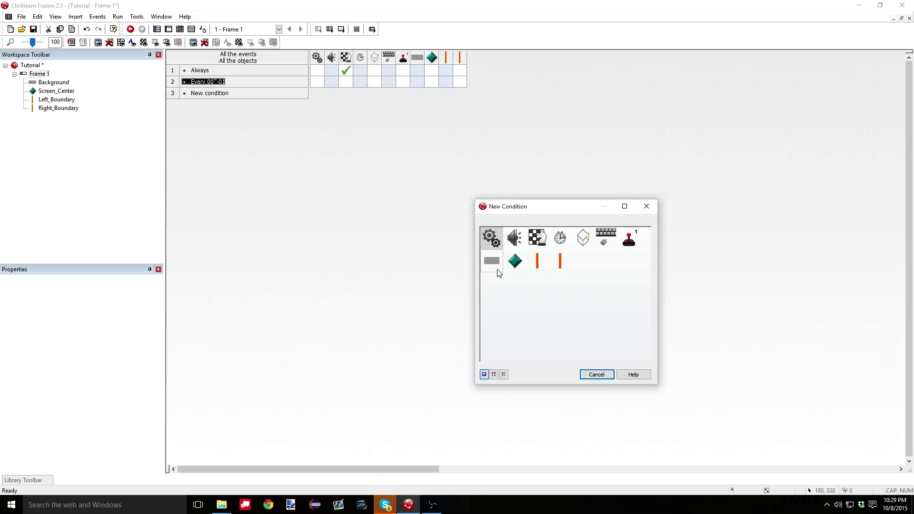
click(560, 262)
mouse_move(589, 265)
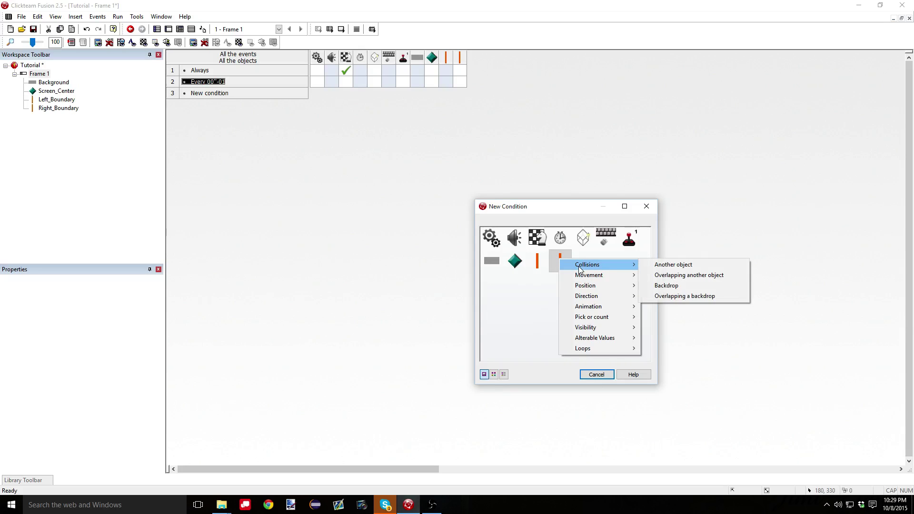
click(602, 247)
mouse_move(633, 264)
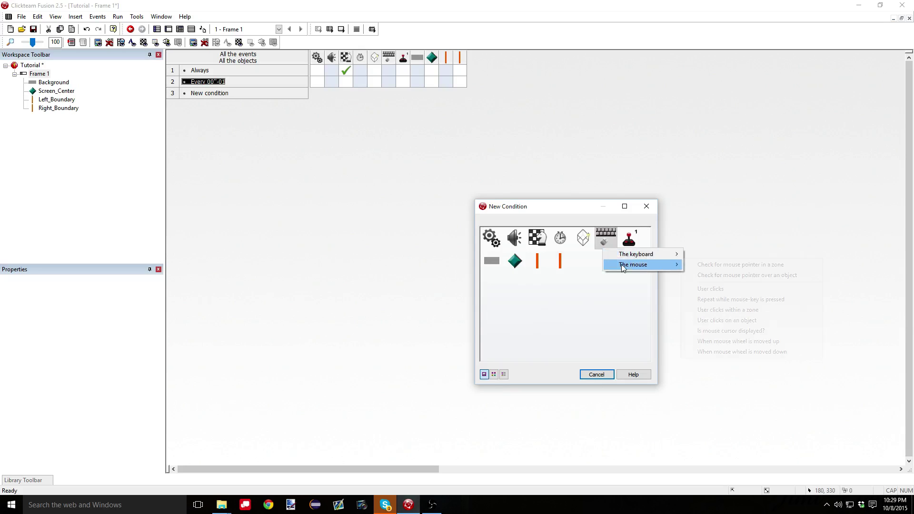
click(722, 276)
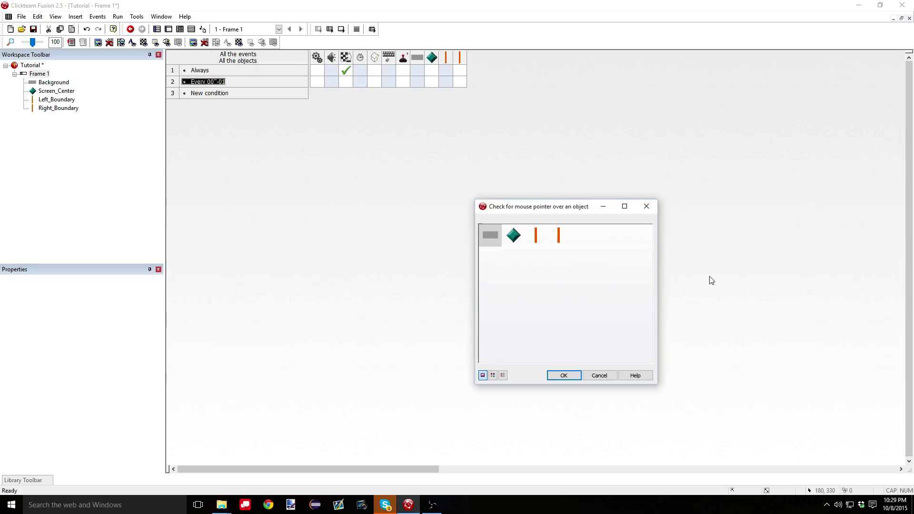
click(559, 238)
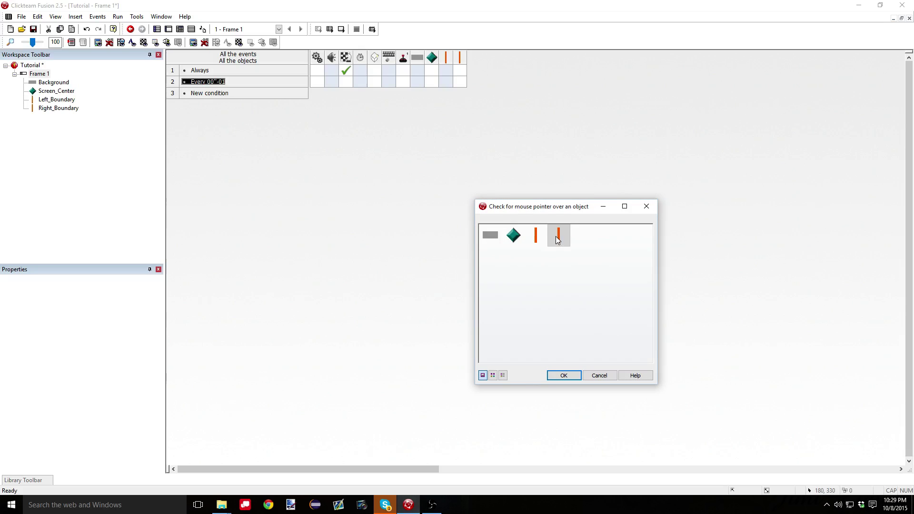
click(557, 379)
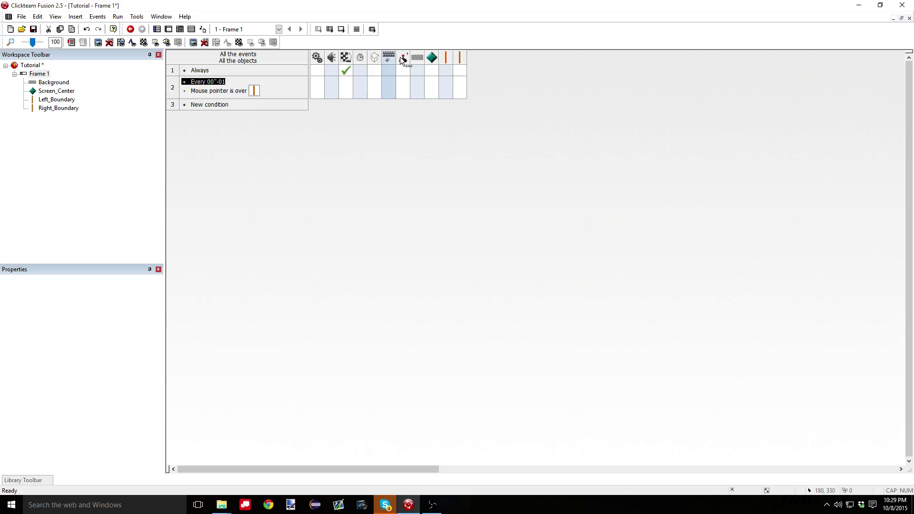
Add an action to the second event that positions Screen_Center at X 15, Y 0 relative to itself
click(433, 81)
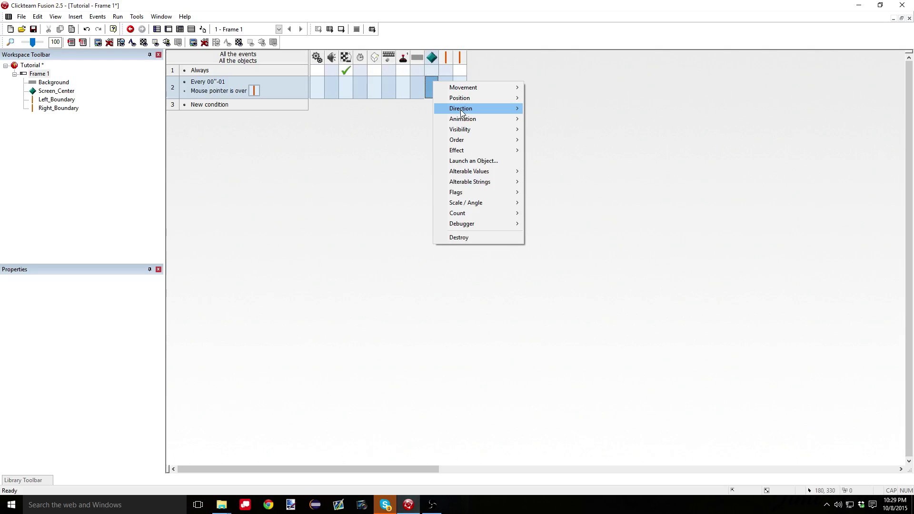
mouse_move(469, 100)
click(552, 98)
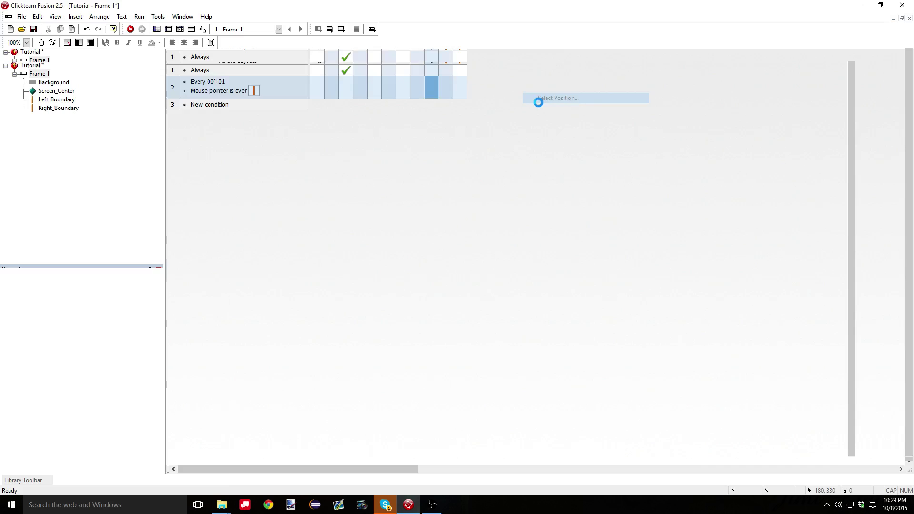
click(529, 265)
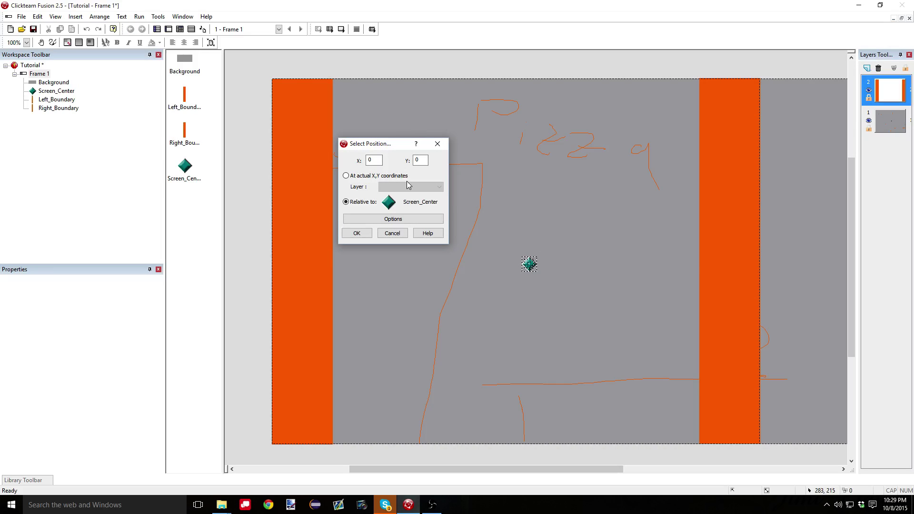
click(376, 158)
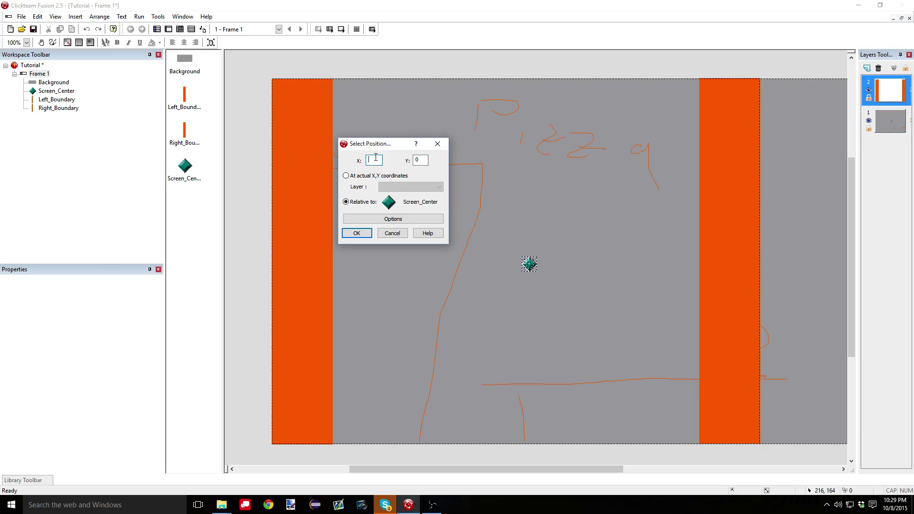
text(15)
key(Return)
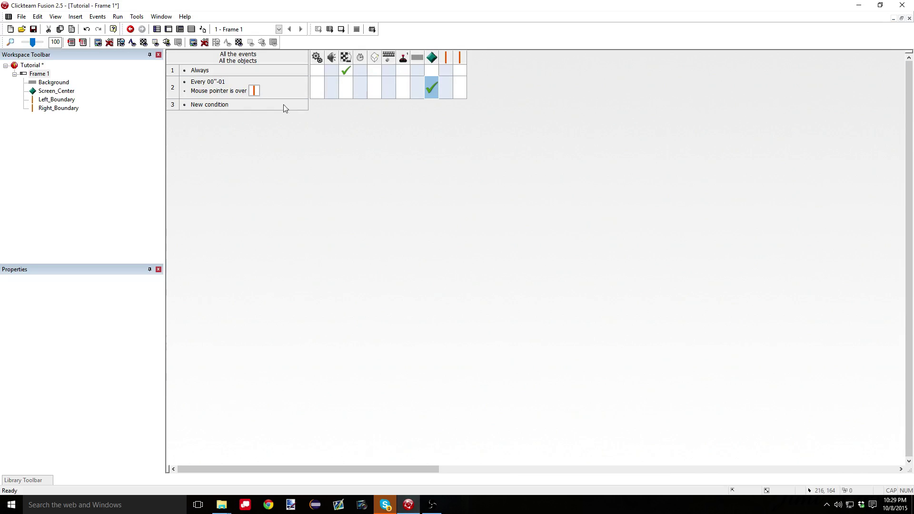
Duplicate the second event, with its conditions and action, as the third event
click(169, 91)
click(172, 86)
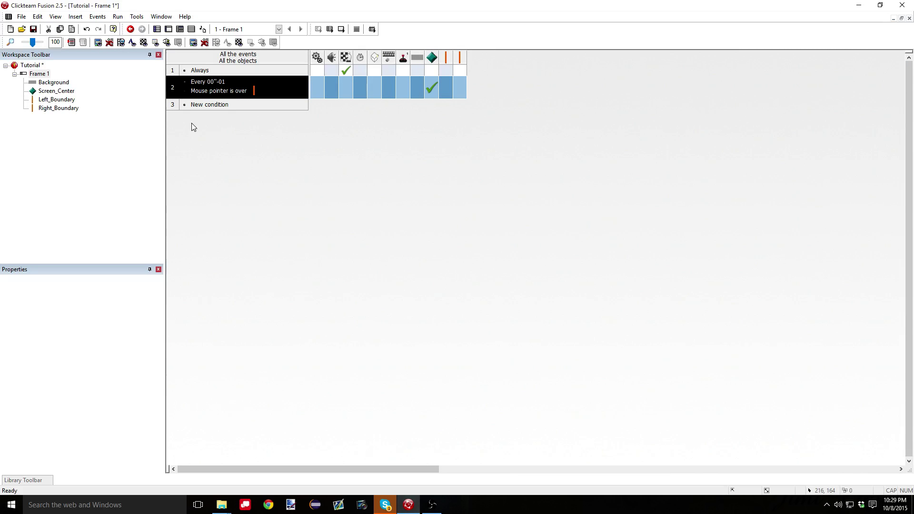
double_click(199, 106)
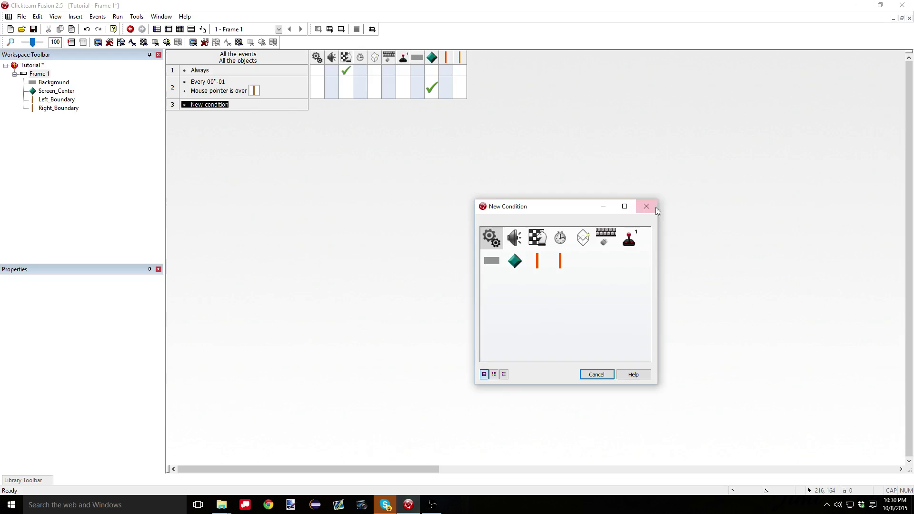
click(643, 210)
key(ctrl+v)
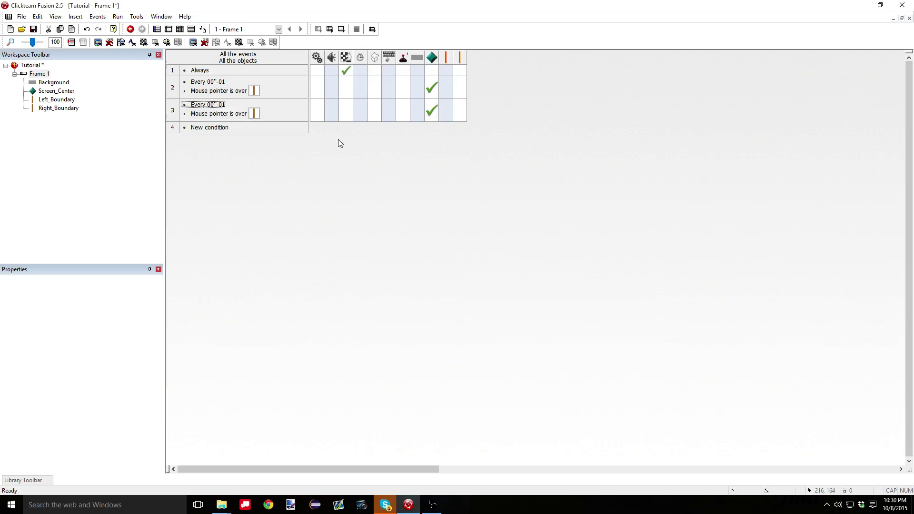
Change the object in the third event's mouse pointer condition to Left_Boundary
click(239, 113)
right_click(239, 114)
click(251, 116)
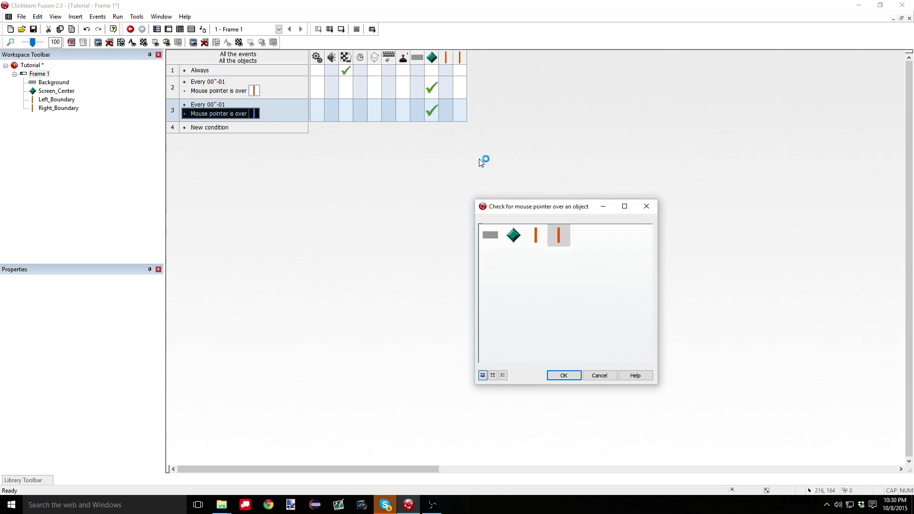
click(536, 235)
click(565, 376)
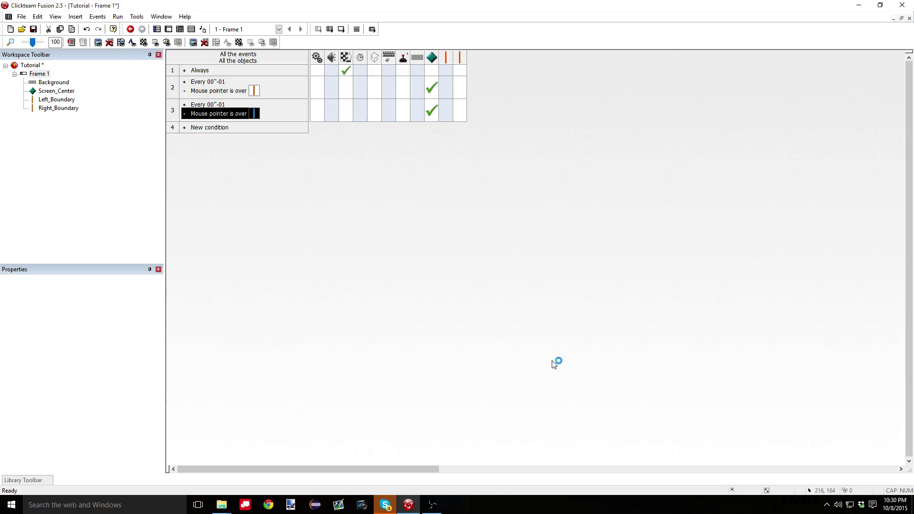
Edit the X offset of Screen_Center's relative position action in the third event
right_click(431, 108)
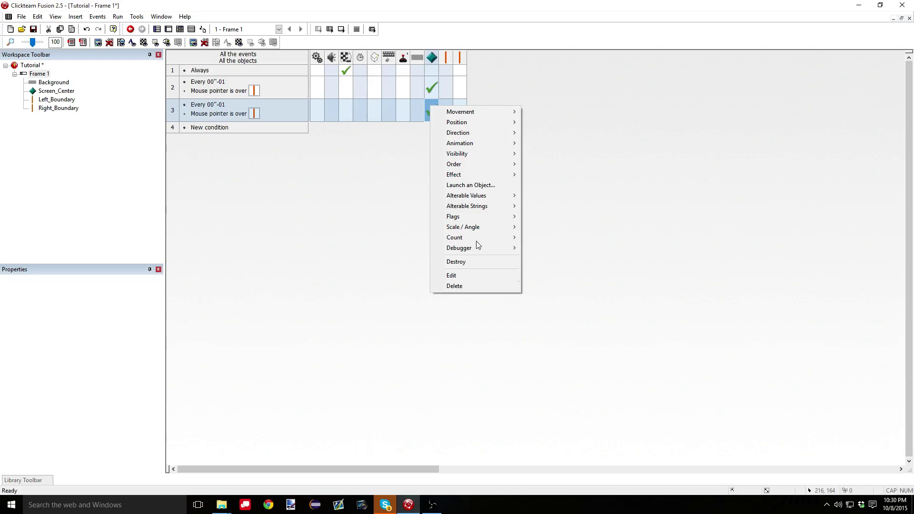
click(452, 275)
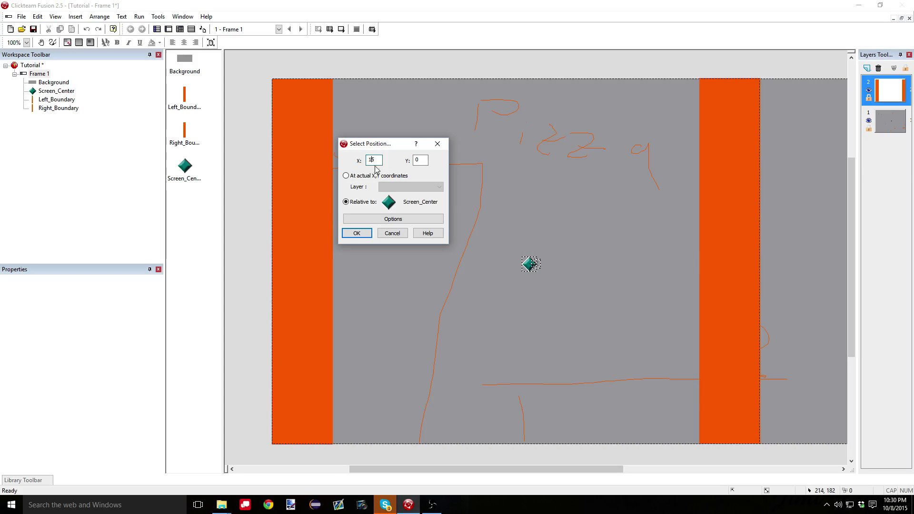
key(Return)
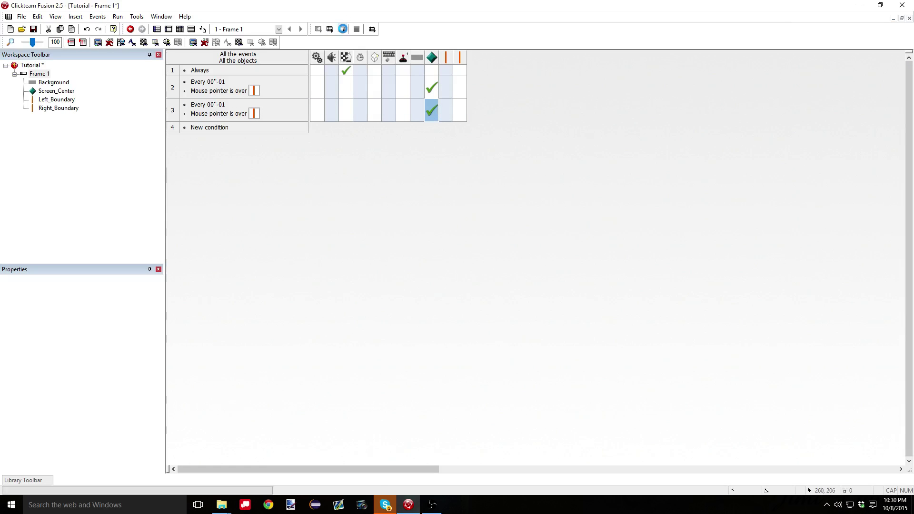
Run the frame to test scrolling at the boundaries, then close it and return to the frame editor
click(342, 29)
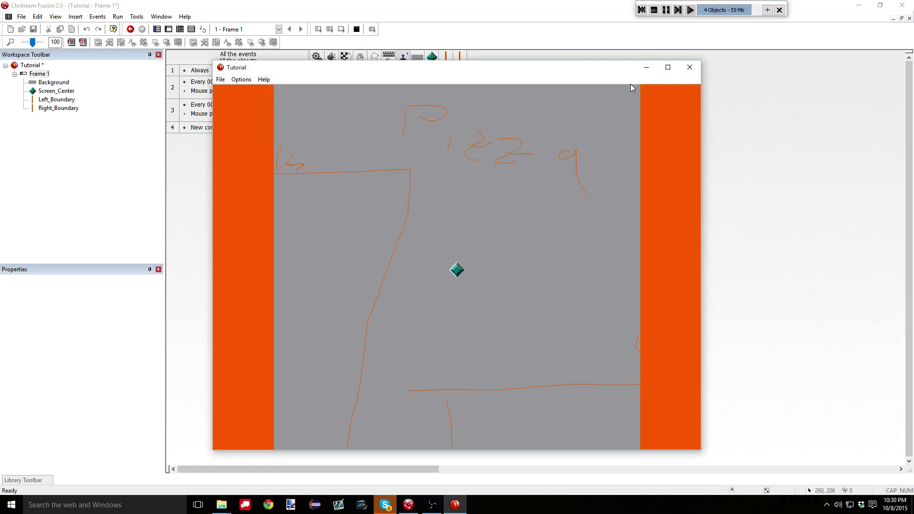
click(690, 67)
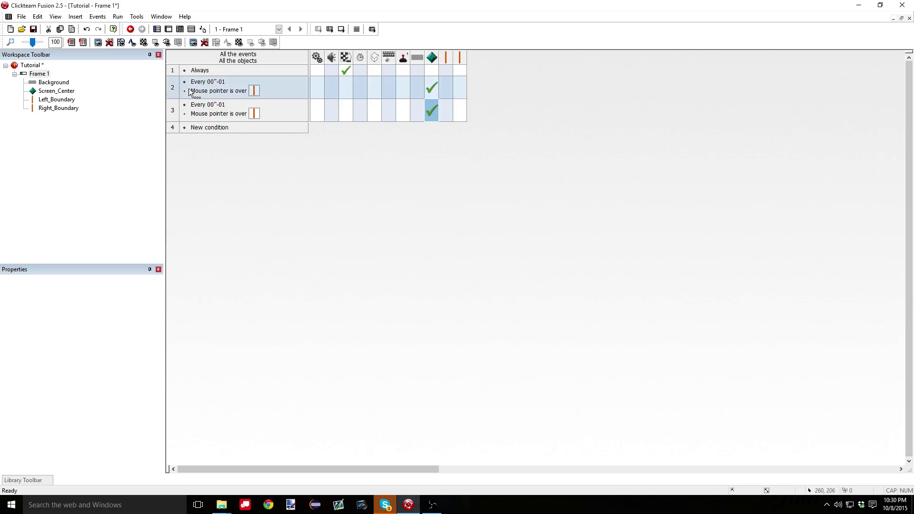
click(173, 29)
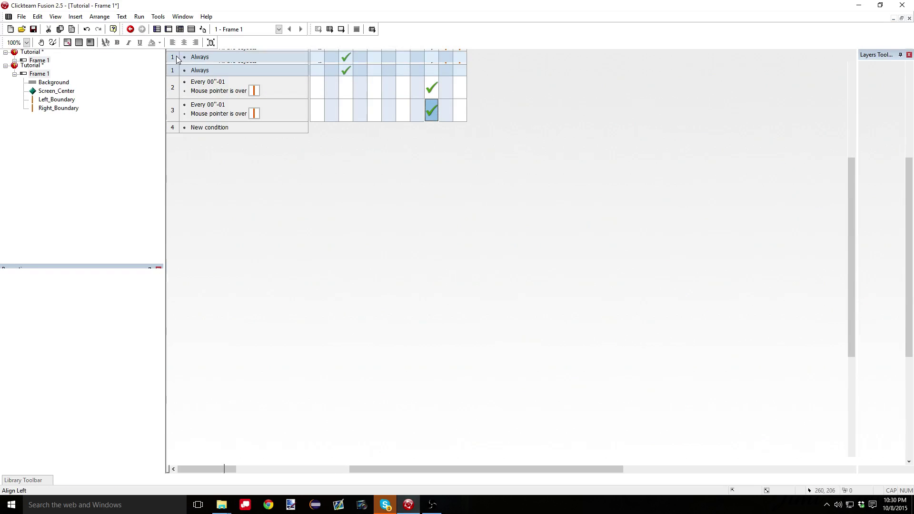
Turn off Visible at start for both the Left_Boundary and Right_Boundary objects
click(288, 233)
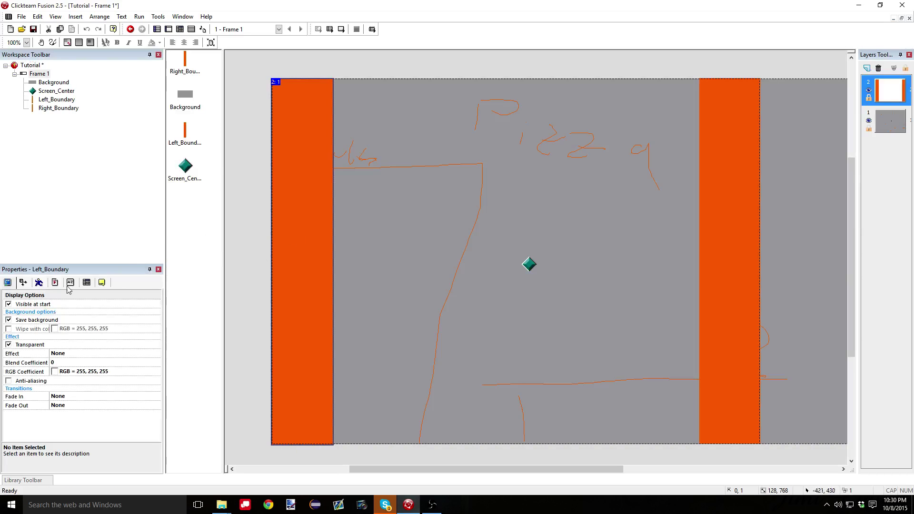
click(8, 305)
click(714, 224)
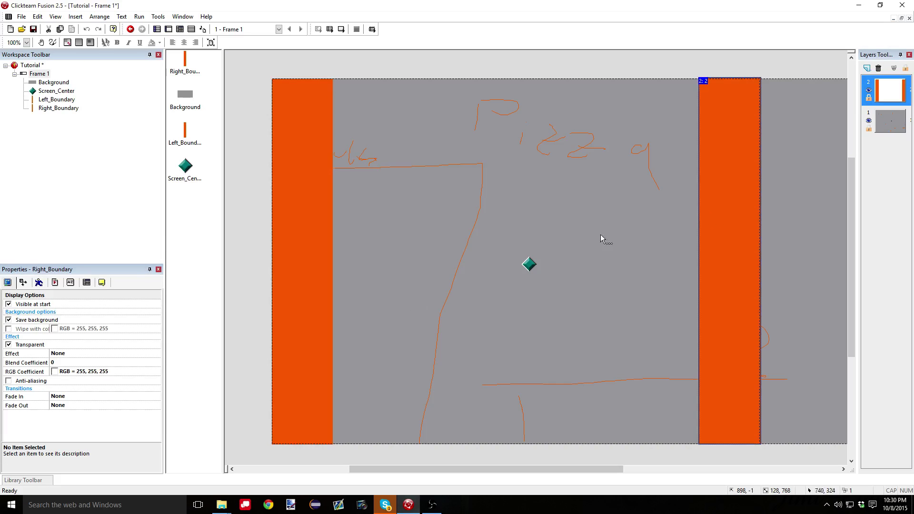
click(8, 304)
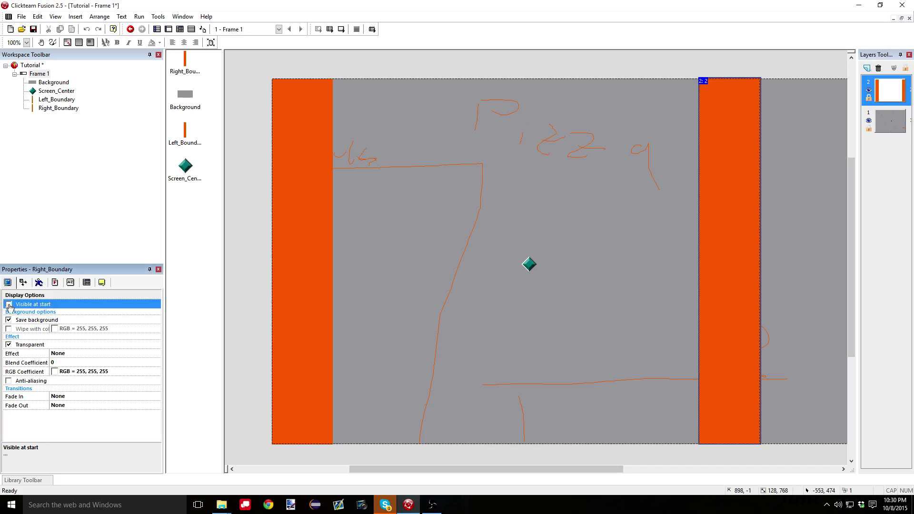
Run the frame to test scrolling to both sides with the hidden boundaries, including past the frame's limits, and close it
click(528, 265)
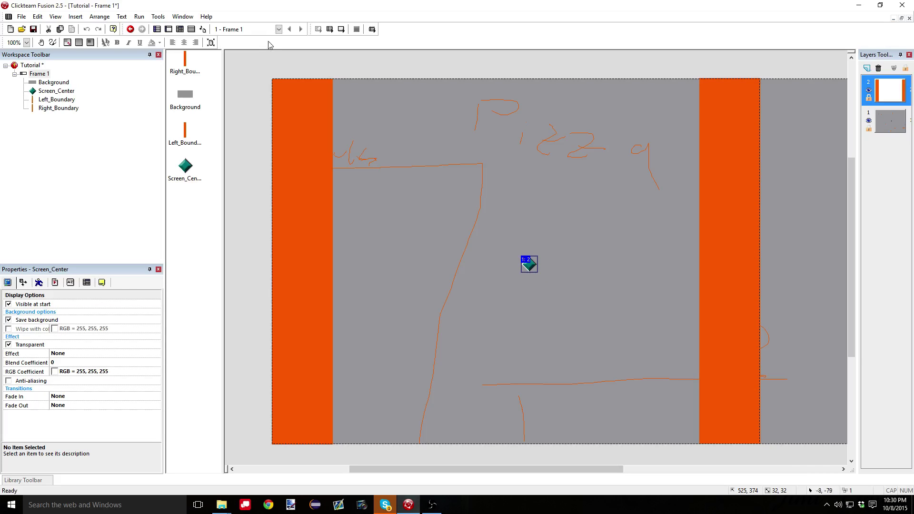
click(341, 30)
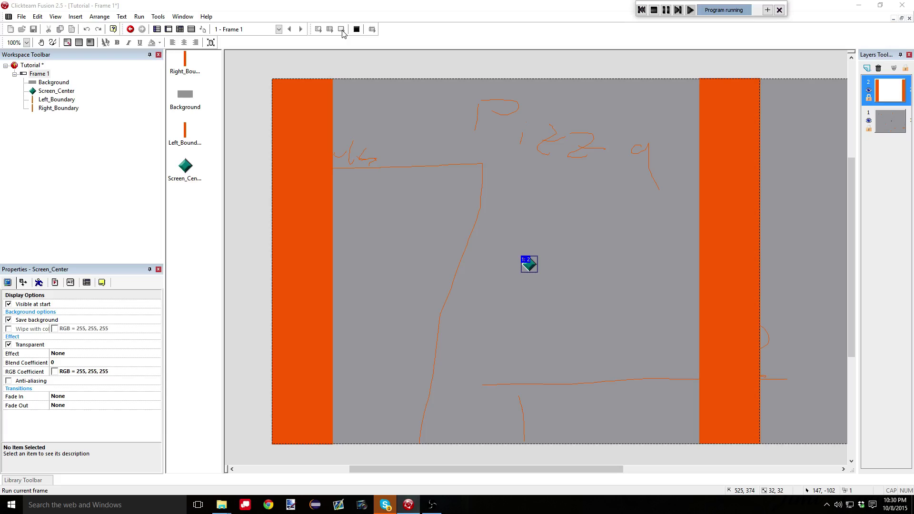
key(Right)
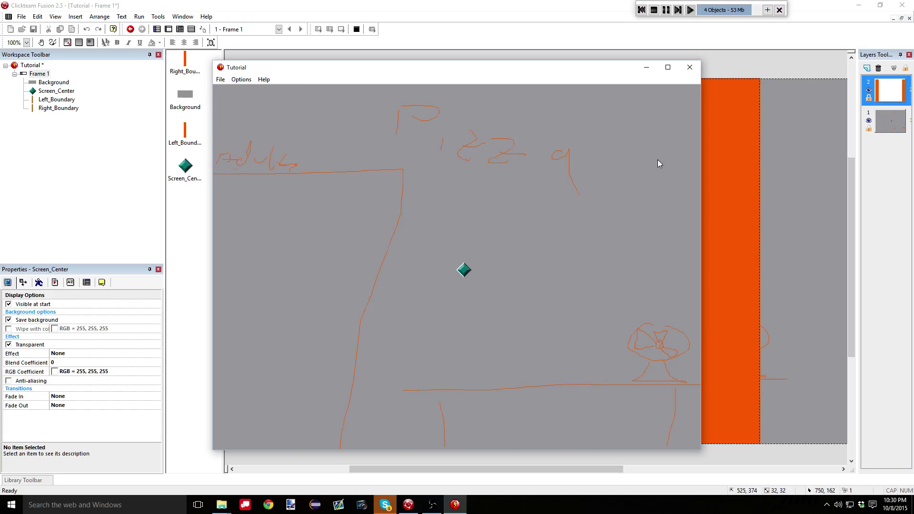
key(Left)
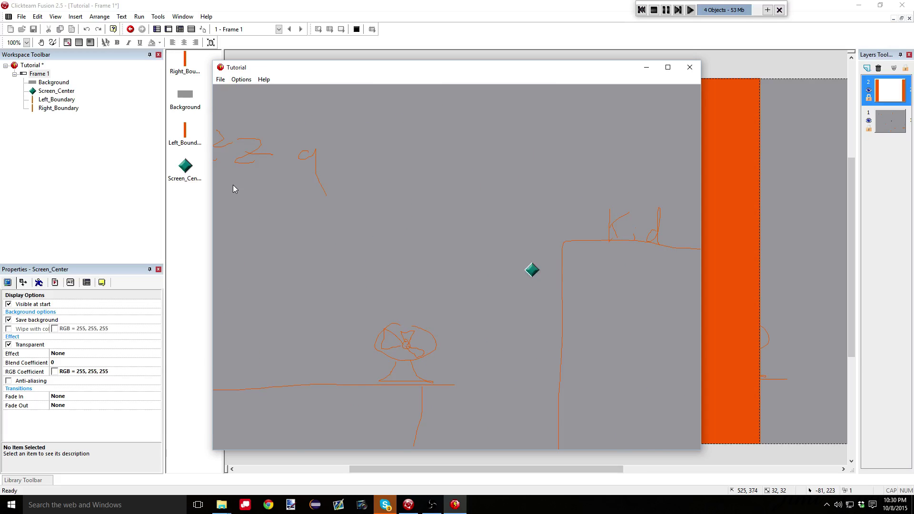
key(Right)
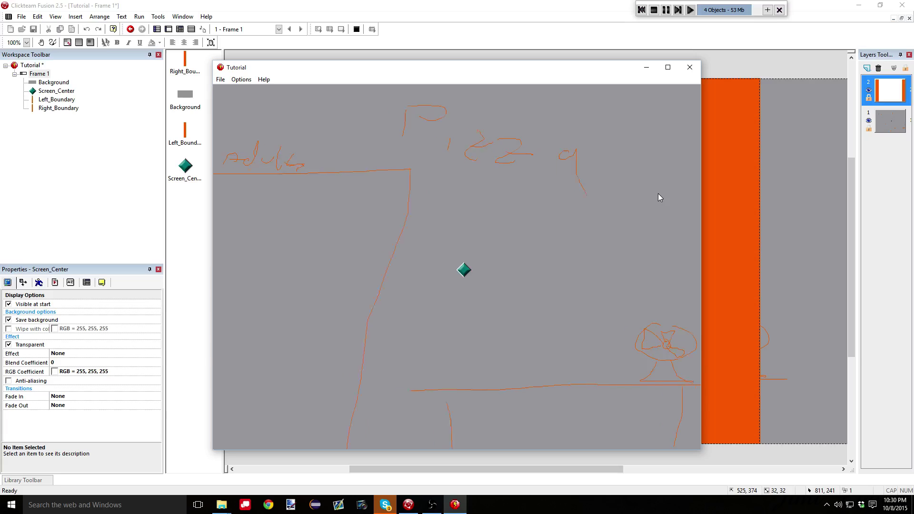
key(Left)
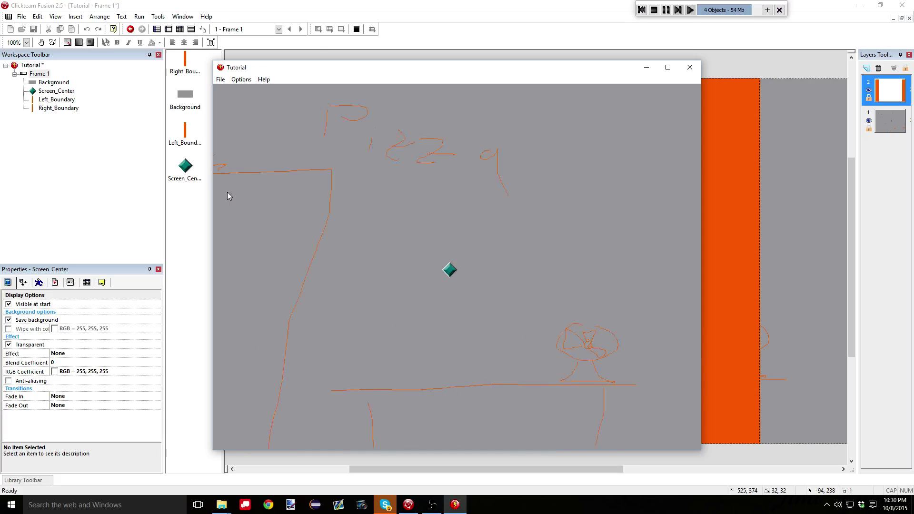
key(Right)
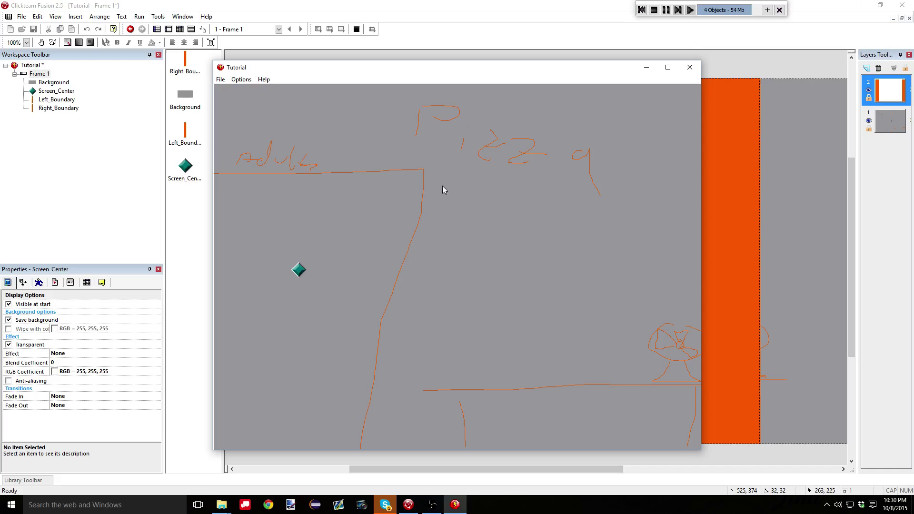
key(Right)
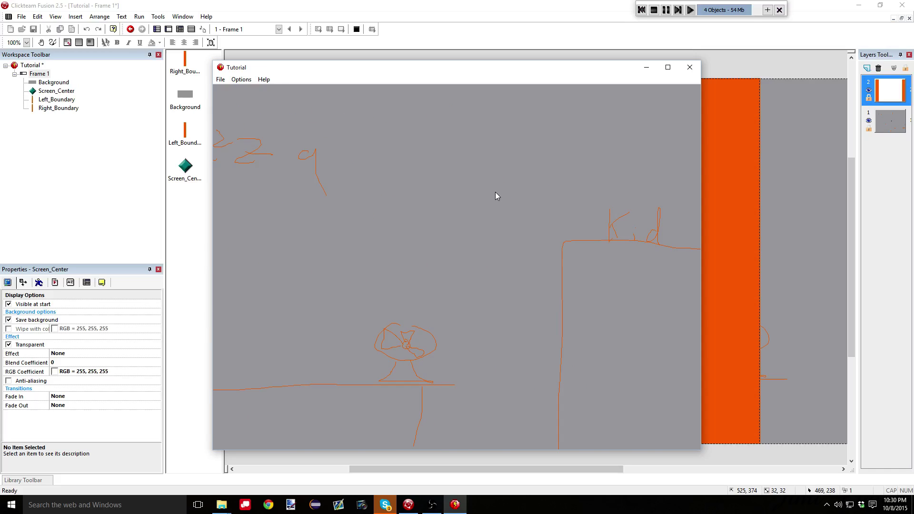
key(Left)
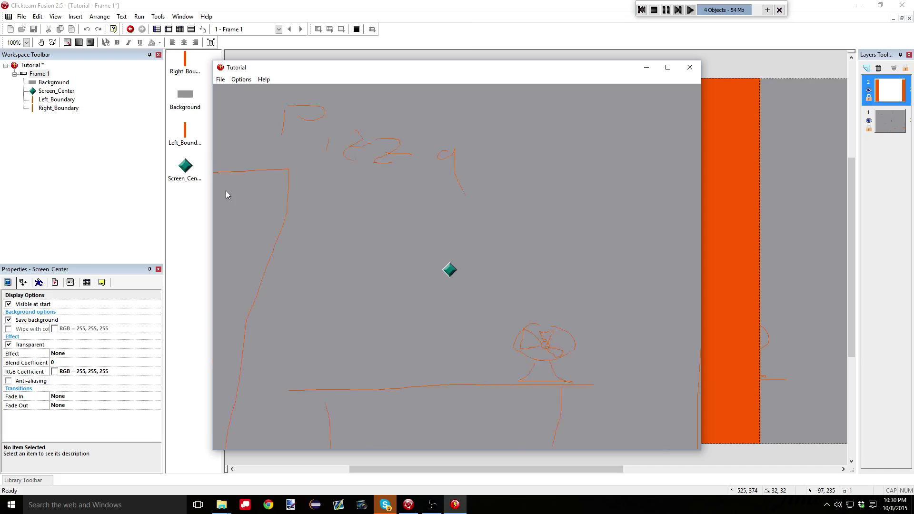
key(Left)
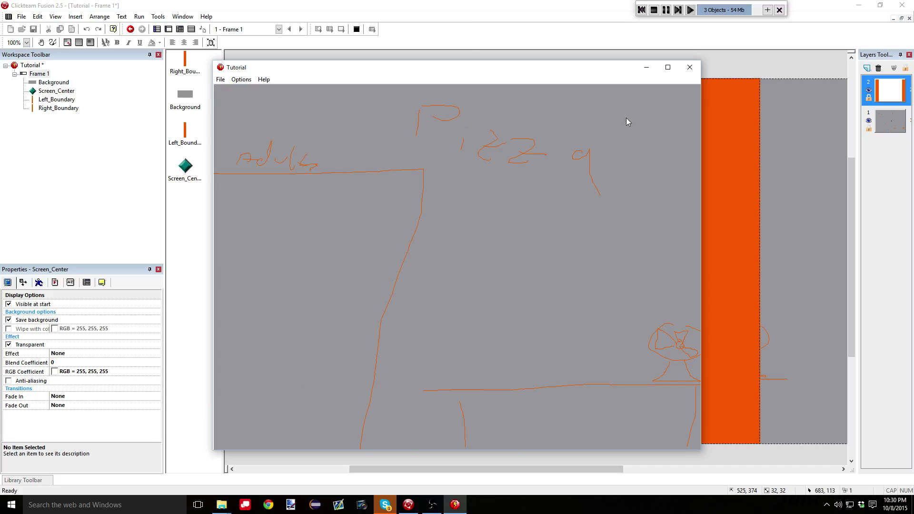
click(690, 67)
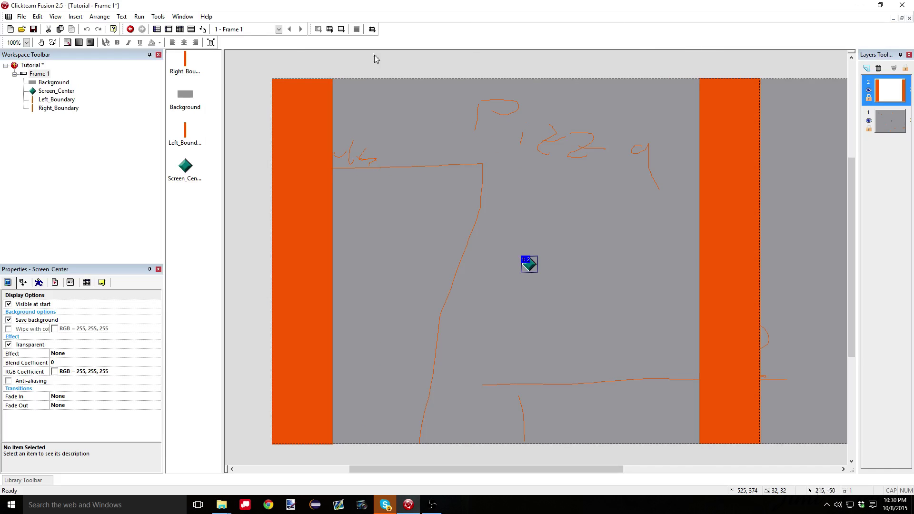
Insert a condition in the second event comparing Screen_Center's X position with the Lower or equal method, and clear the default comparison value
click(180, 29)
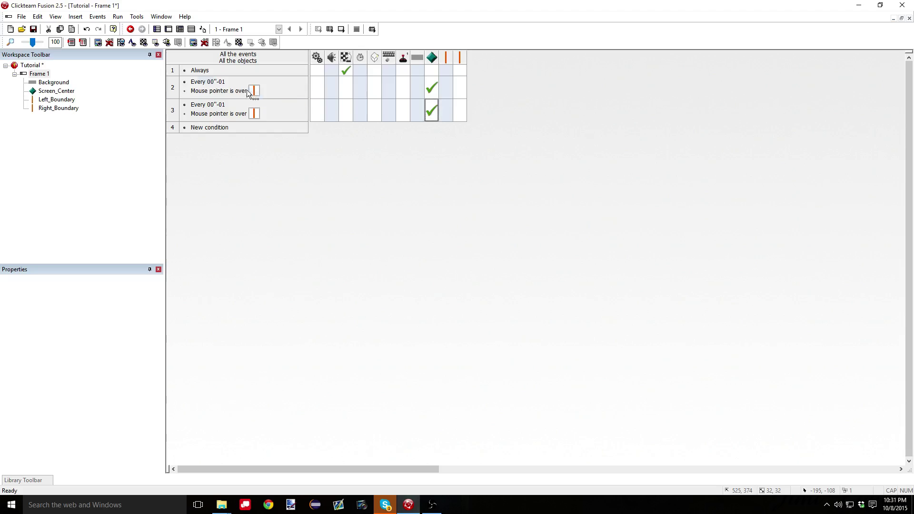
right_click(244, 90)
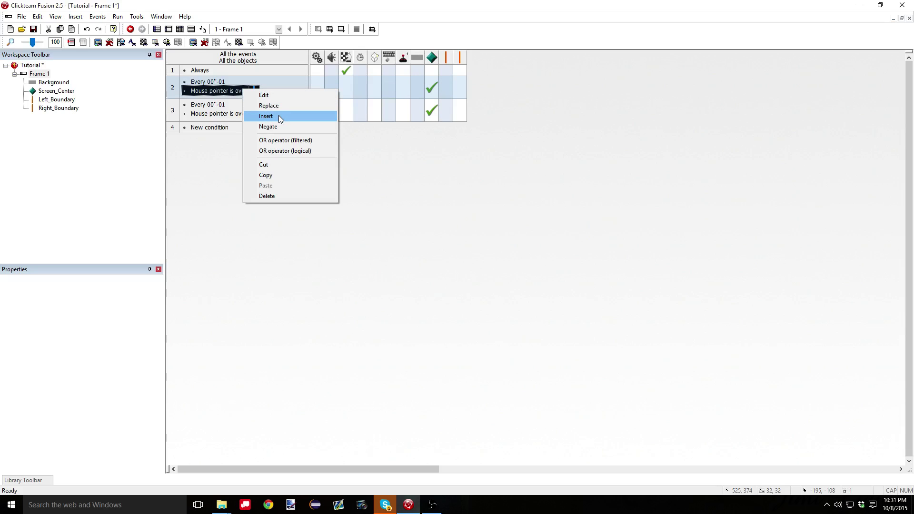
click(405, 166)
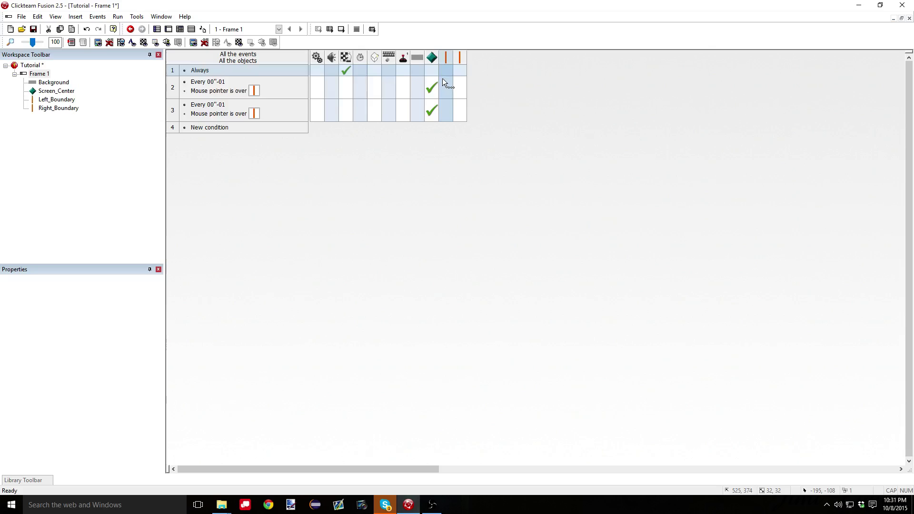
right_click(215, 95)
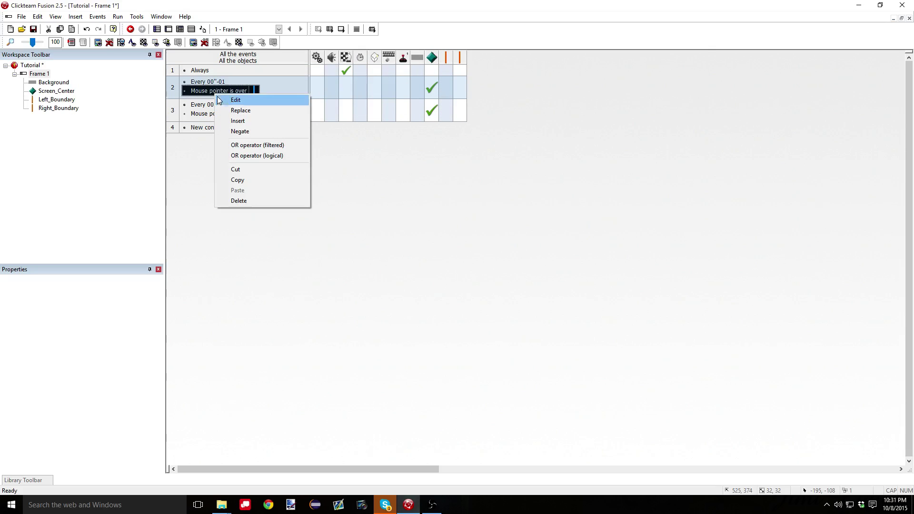
click(229, 122)
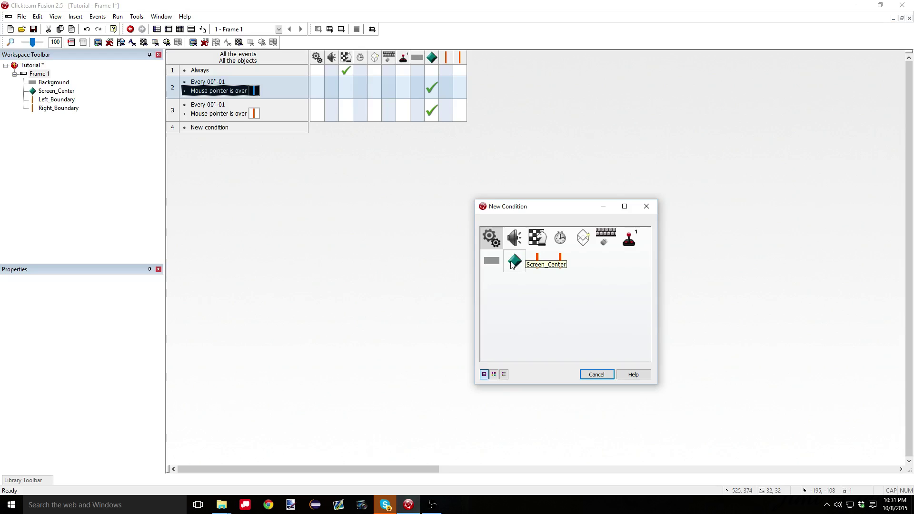
click(512, 265)
mouse_move(543, 288)
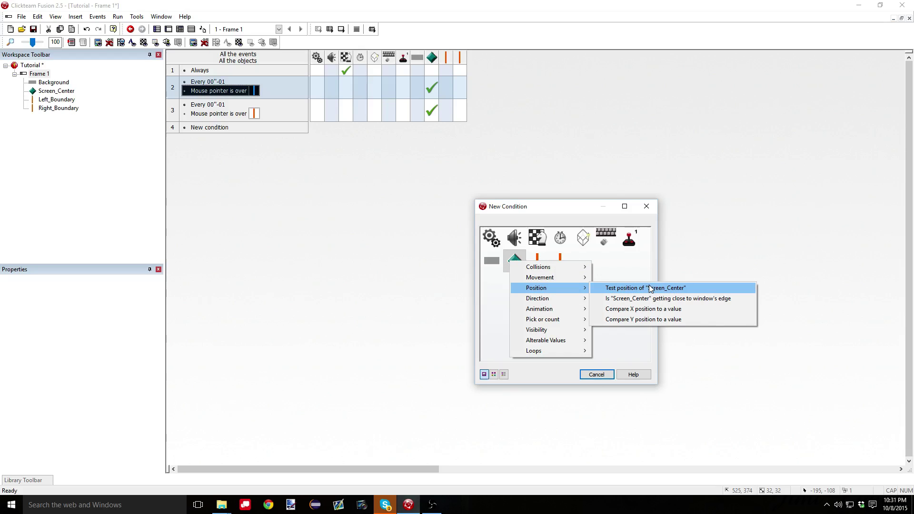
click(645, 309)
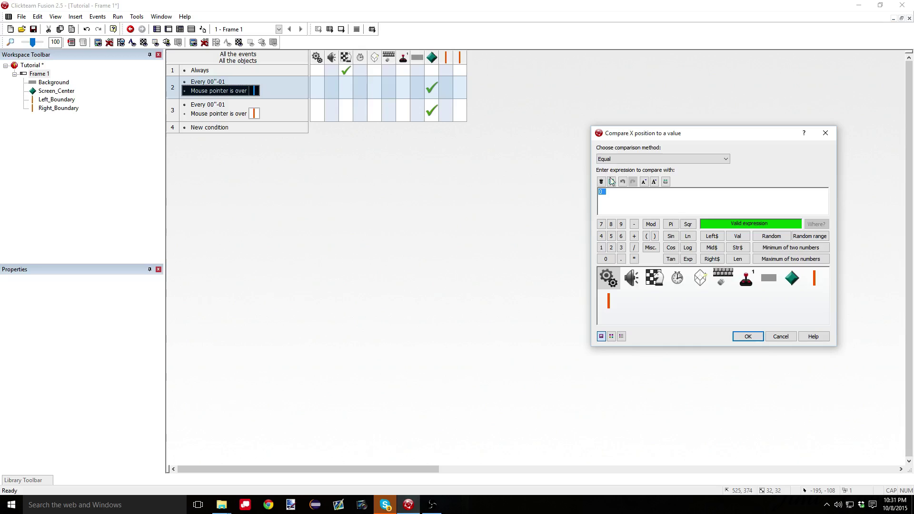
click(627, 158)
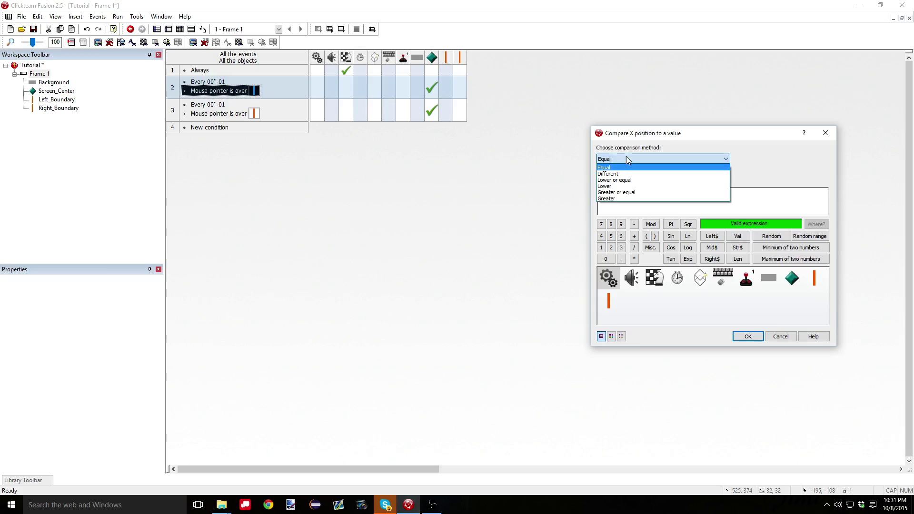
click(621, 180)
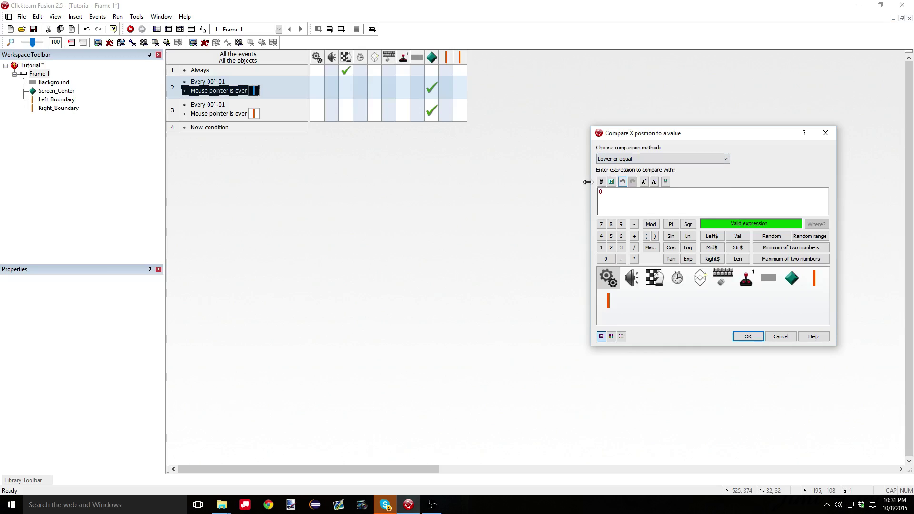
key(BackSpace)
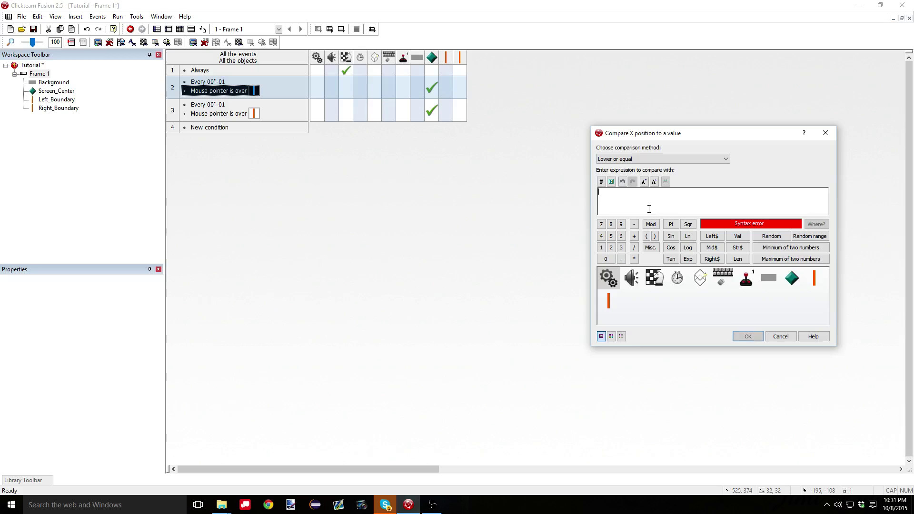
text(1600)
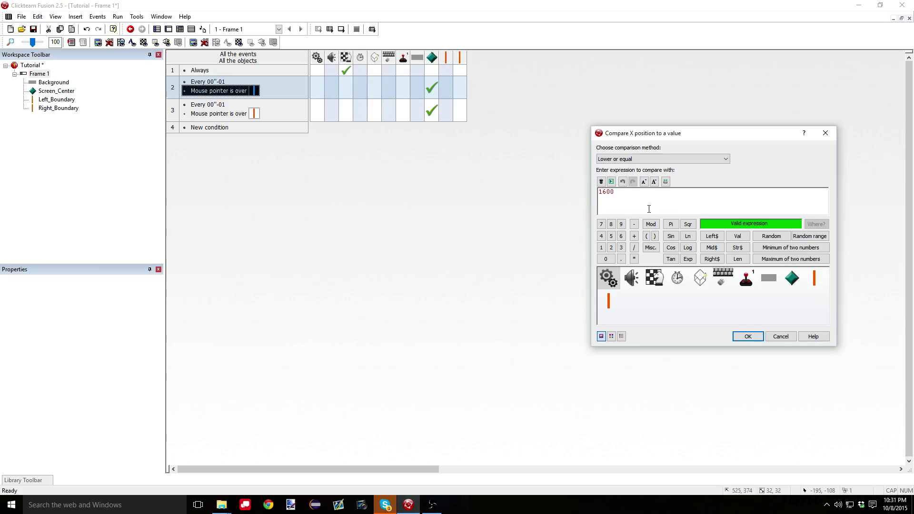
key(BackSpace)
key(BackSpace)
key(BackSpace)
key(BackSpace)
key(ctrl+z)
key(BackSpace)
key(BackSpace)
key(BackSpace)
key(BackSpace)
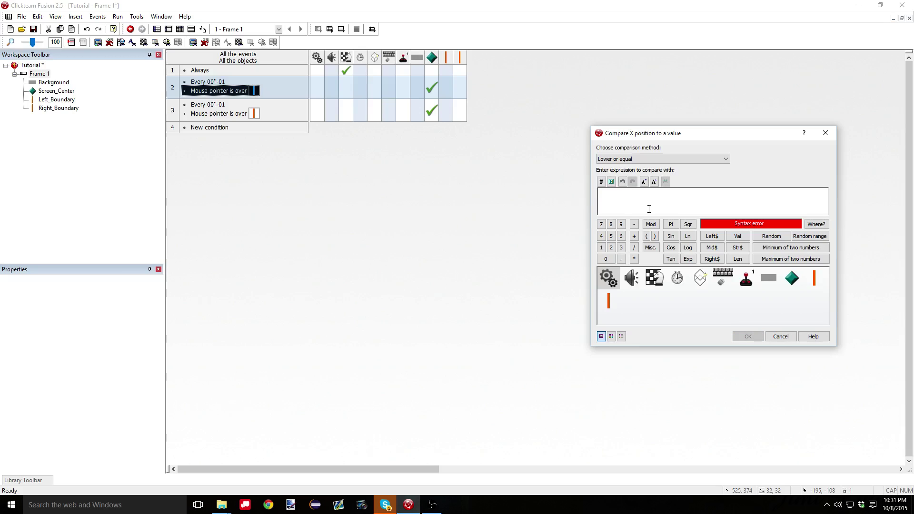
Set the comparison value for Screen_Center's X position in the second event to 1400
text(1400)
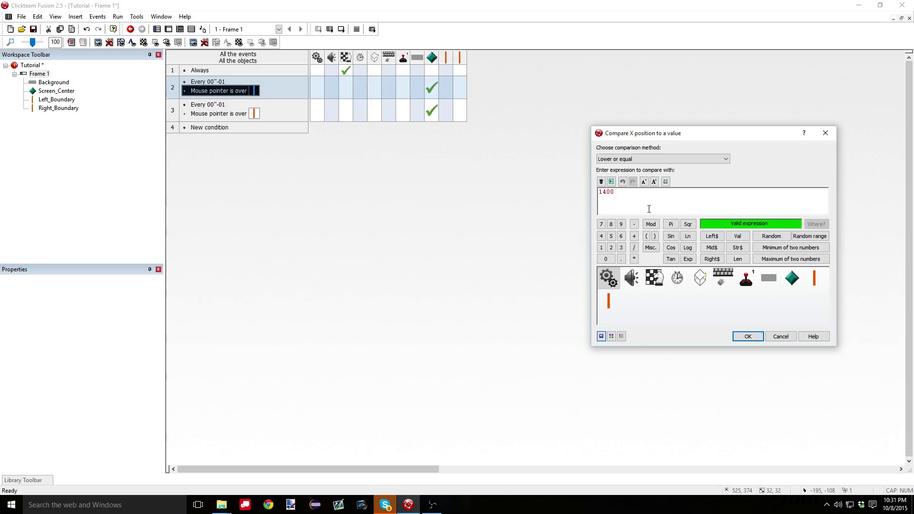
click(748, 336)
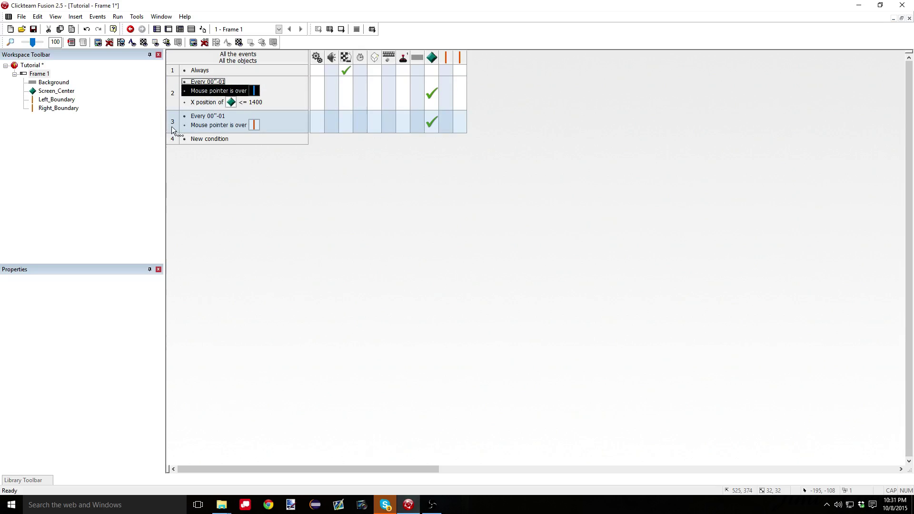
Insert a condition in the third event requiring Screen_Center's X position to be Greater or equal to 200
right_click(220, 127)
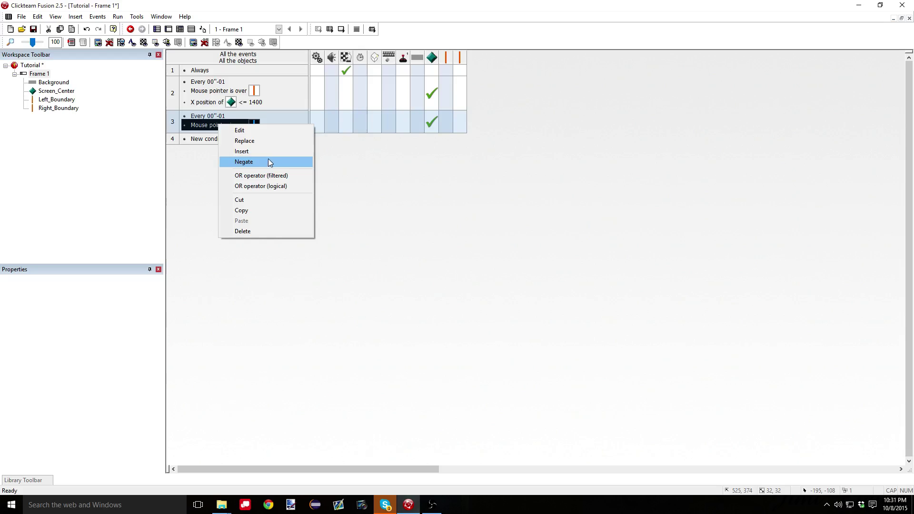
click(259, 151)
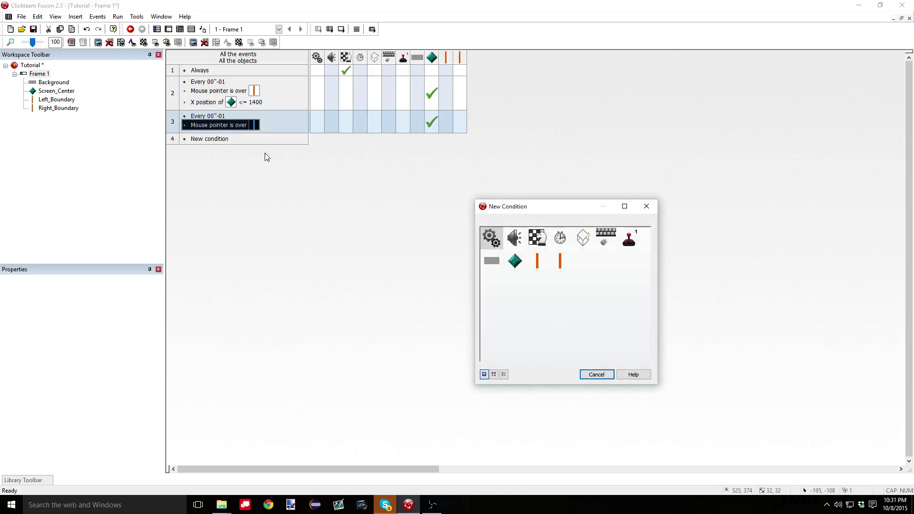
click(516, 261)
mouse_move(547, 290)
click(621, 311)
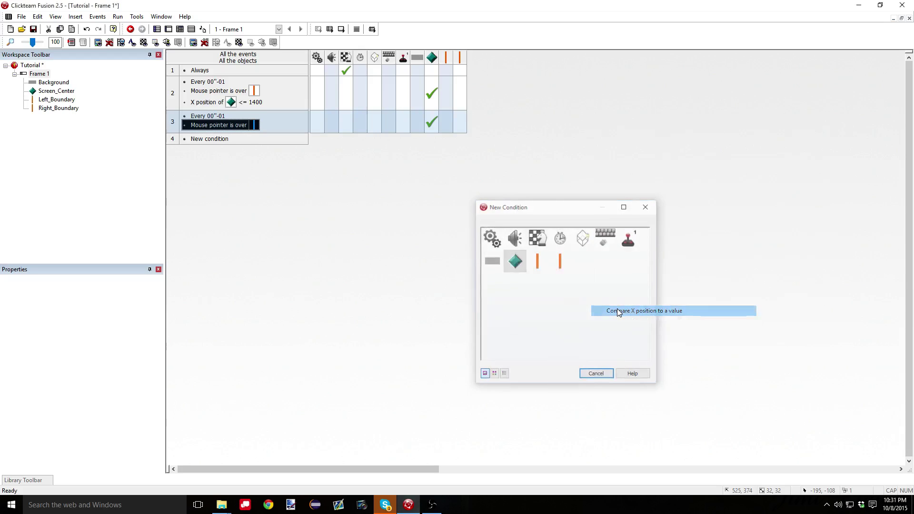
click(635, 159)
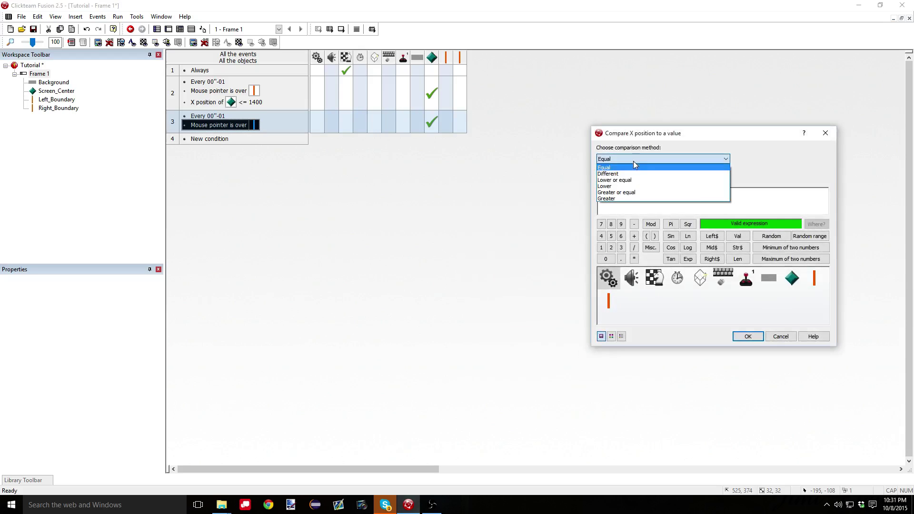
click(616, 193)
text(200)
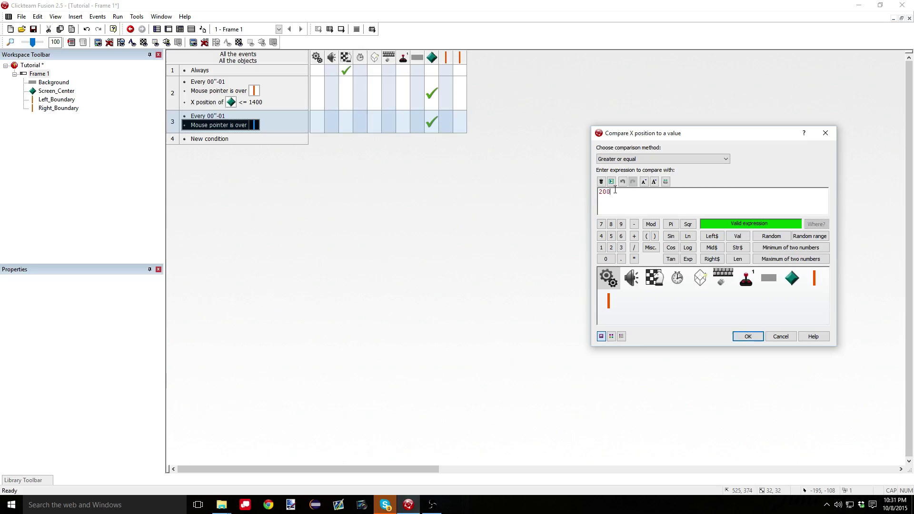
key(Return)
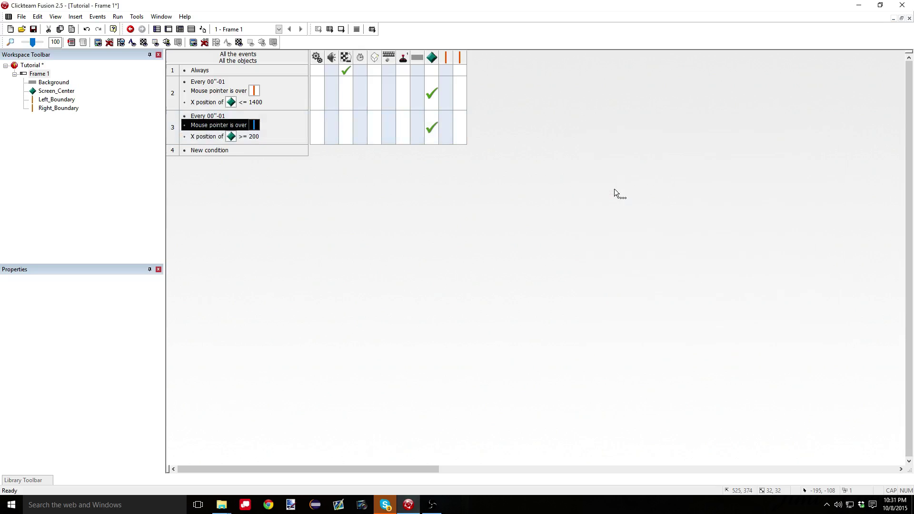
Run the frame to test scrolling against Screen_Center's X position limits, and close the test window
click(347, 29)
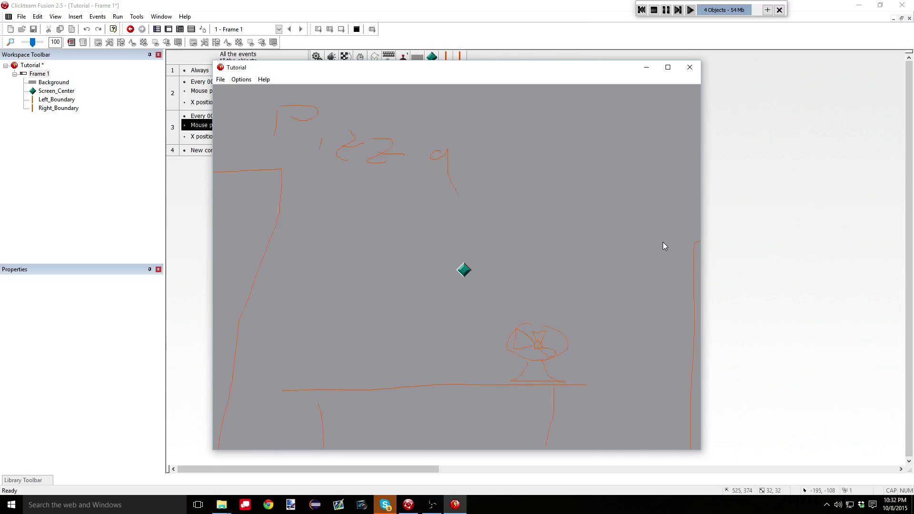
click(690, 67)
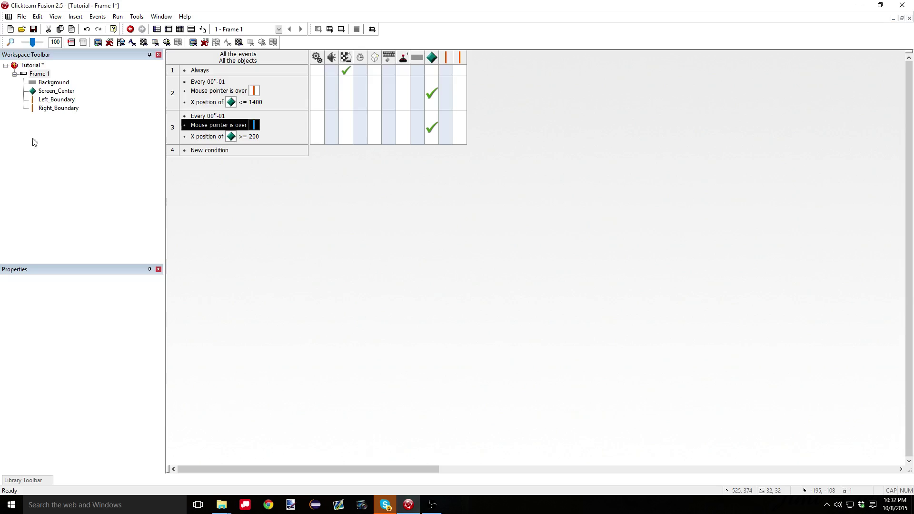
Return to the frame layout and turn off Visible at start for the Screen_Center object
click(26, 65)
click(33, 73)
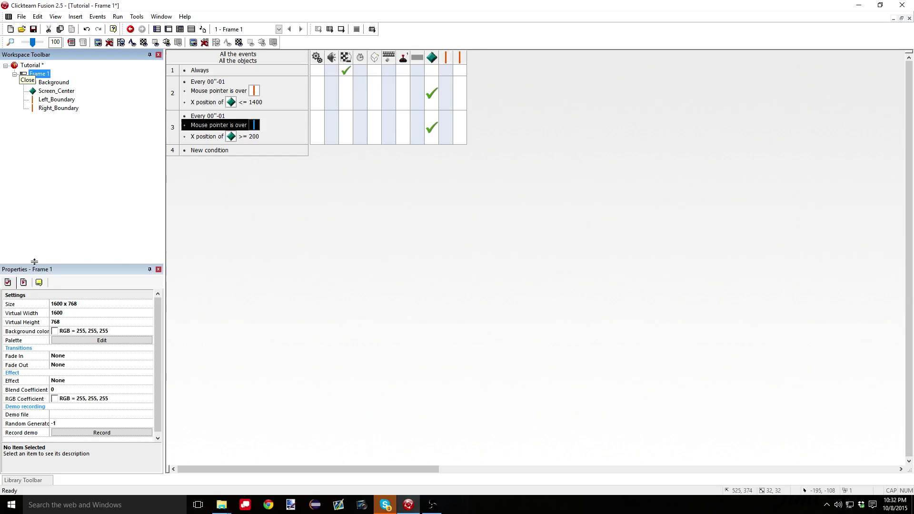
click(168, 29)
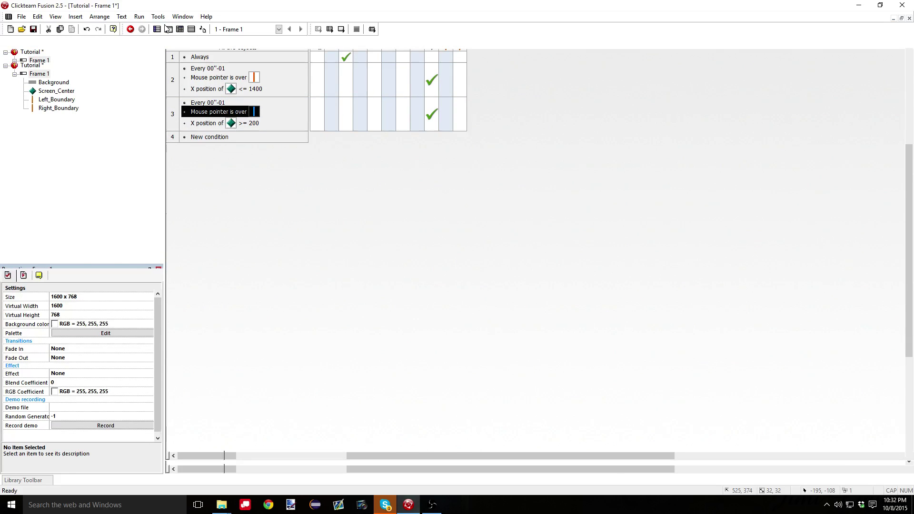
click(528, 264)
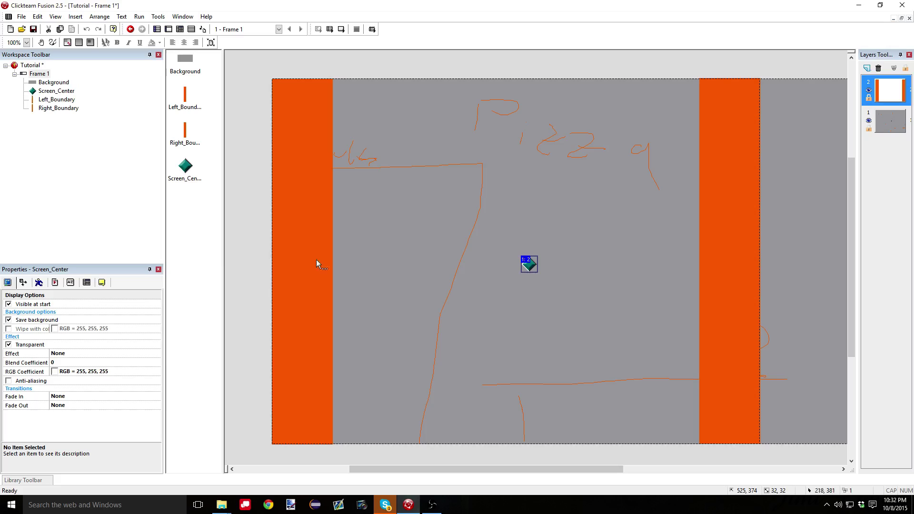
click(8, 305)
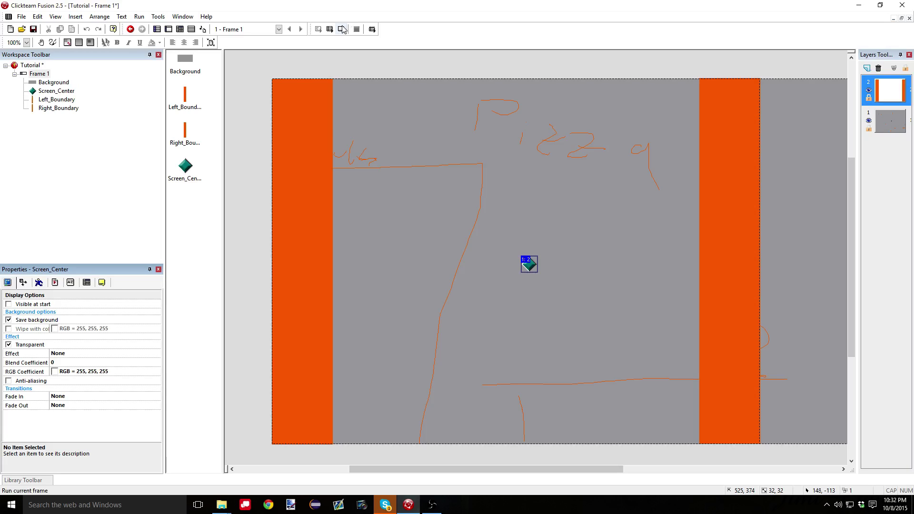
Run the frame to test scrolling with Screen_Center hidden, close the test window and clear the object selection
click(341, 29)
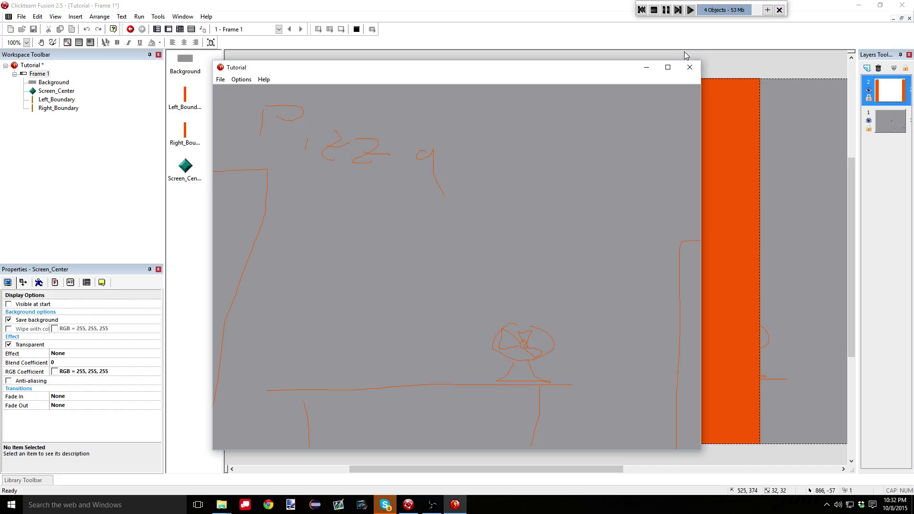
click(690, 67)
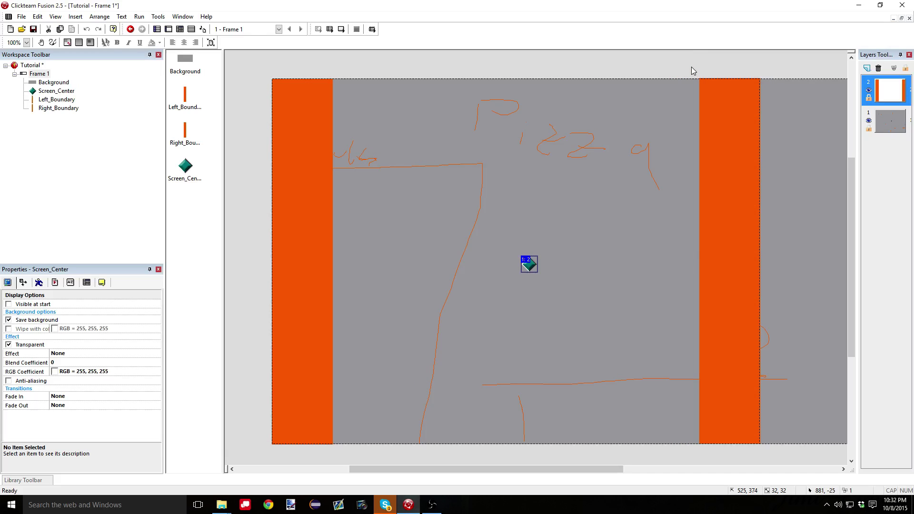
click(692, 66)
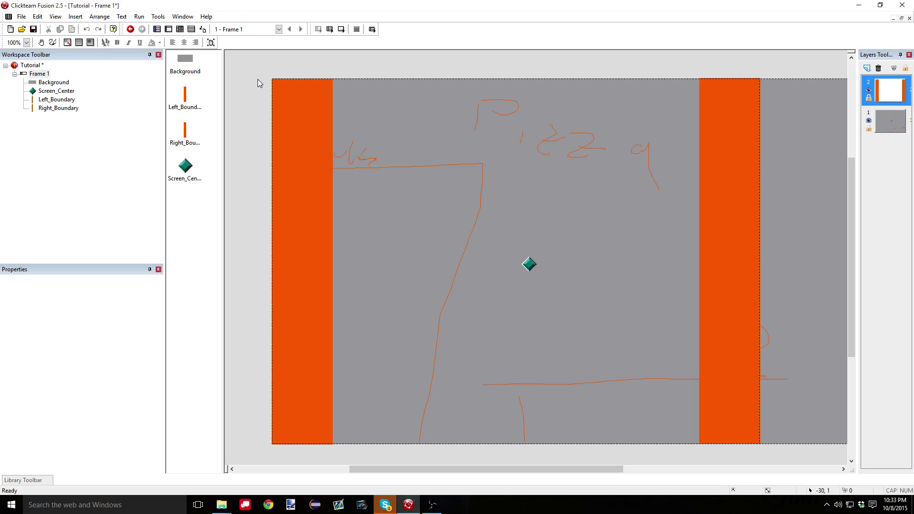
click(433, 506)
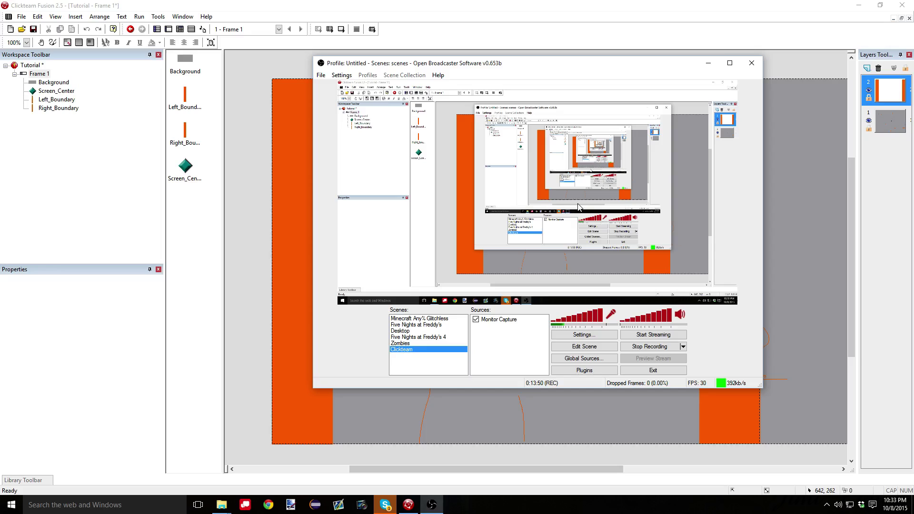